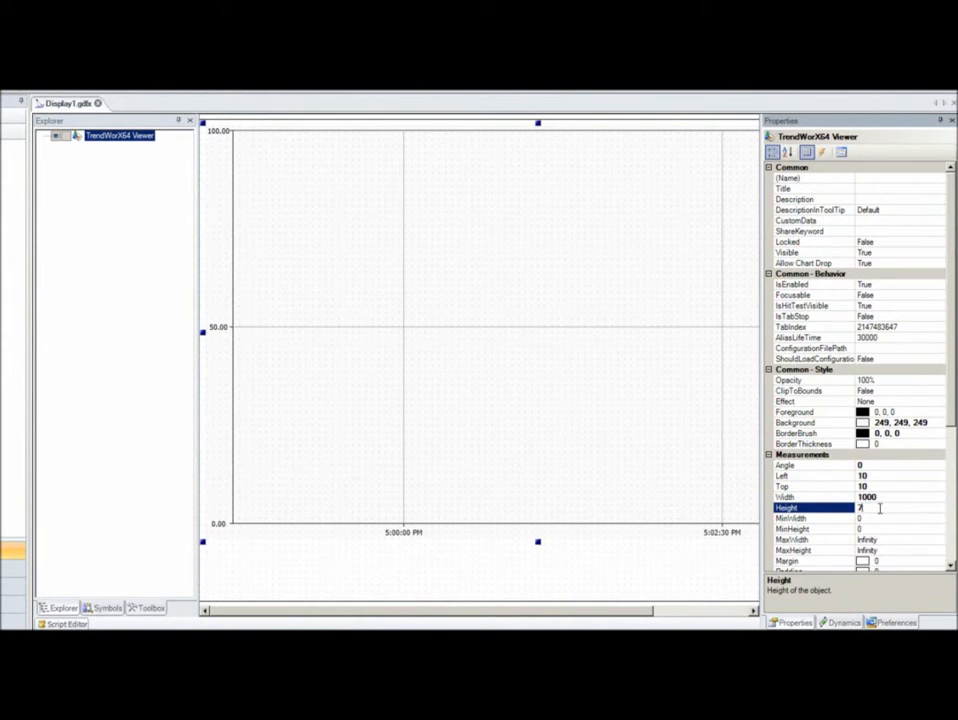
Set the trend viewer's height to 700 and open its control configuration
{"action": "key", "text": "Return"}
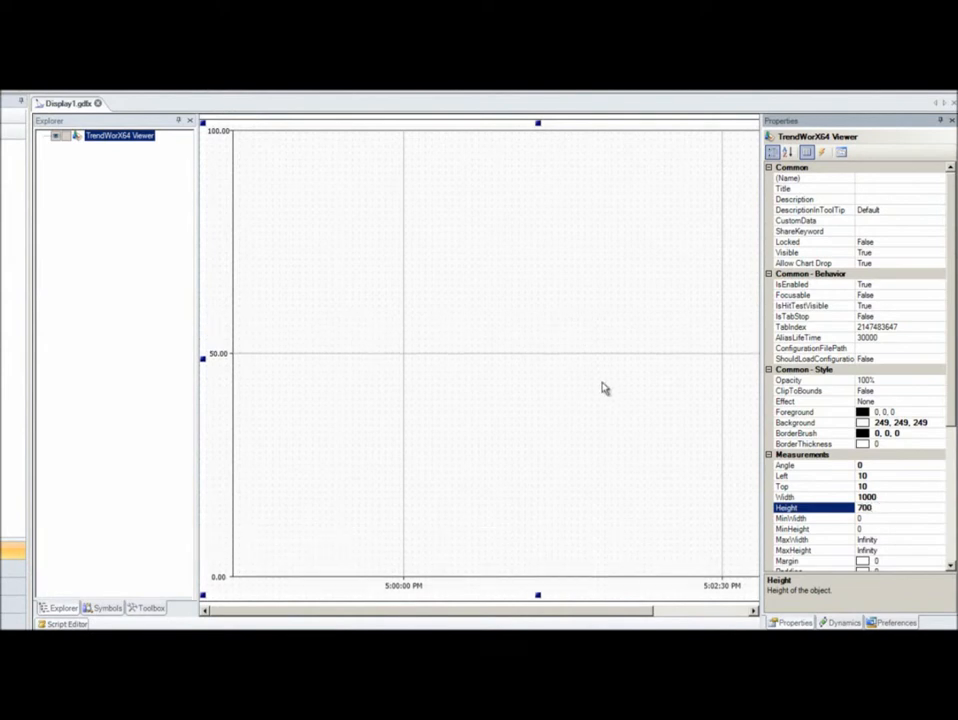
{"action": "left_click", "coordinate": [509, 314]}
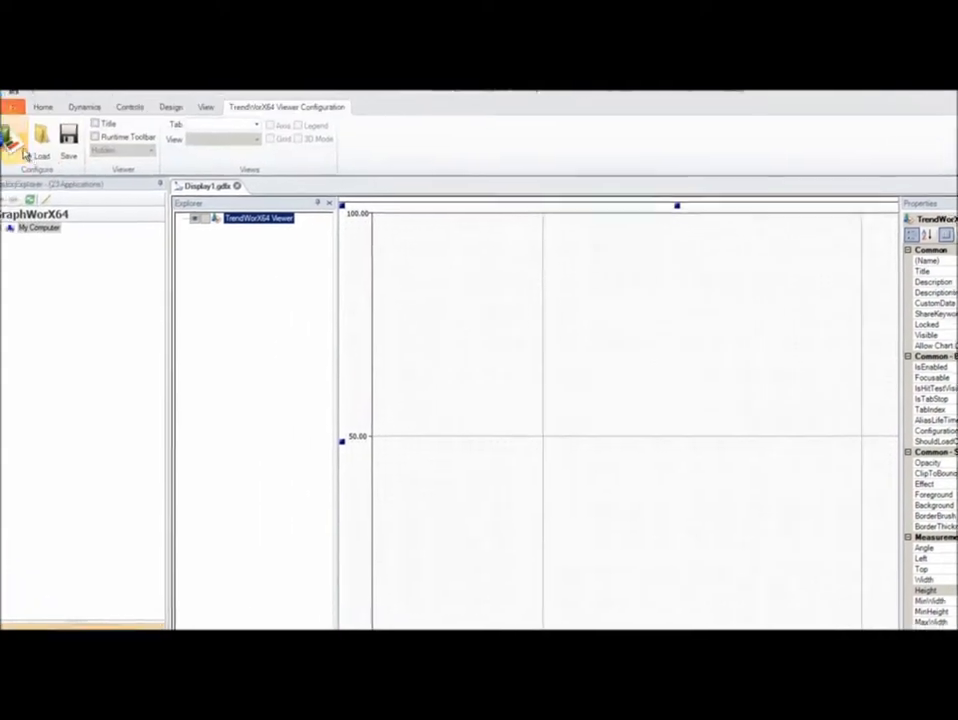
{"action": "left_click", "coordinate": [22, 158]}
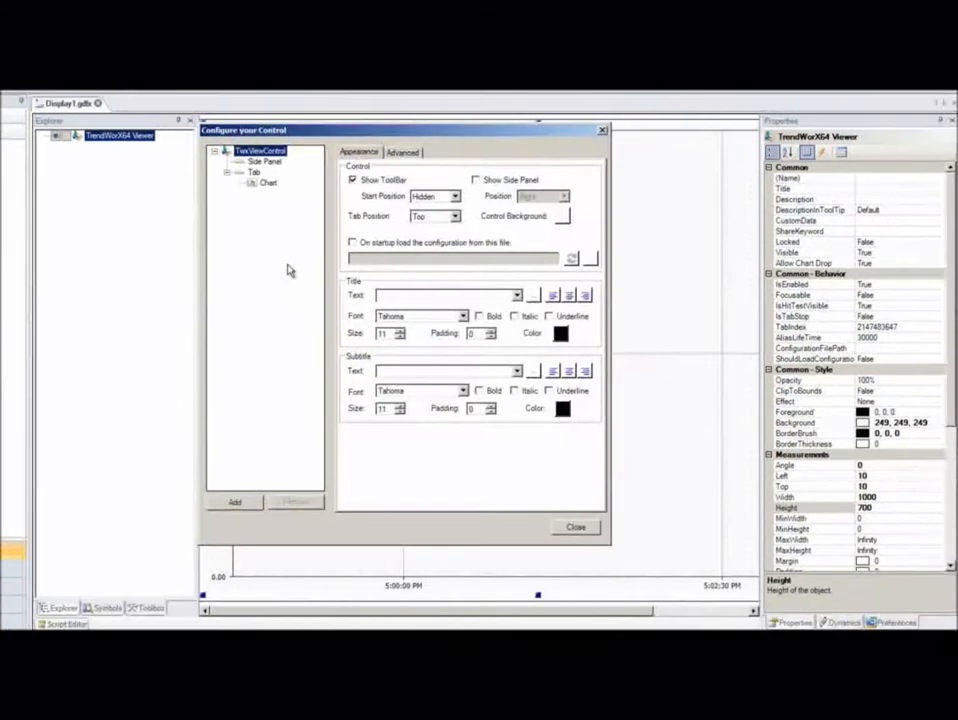
Add a plot to the chart in the viewer configuration and add a pen to that plot
{"action": "left_click", "coordinate": [266, 183]}
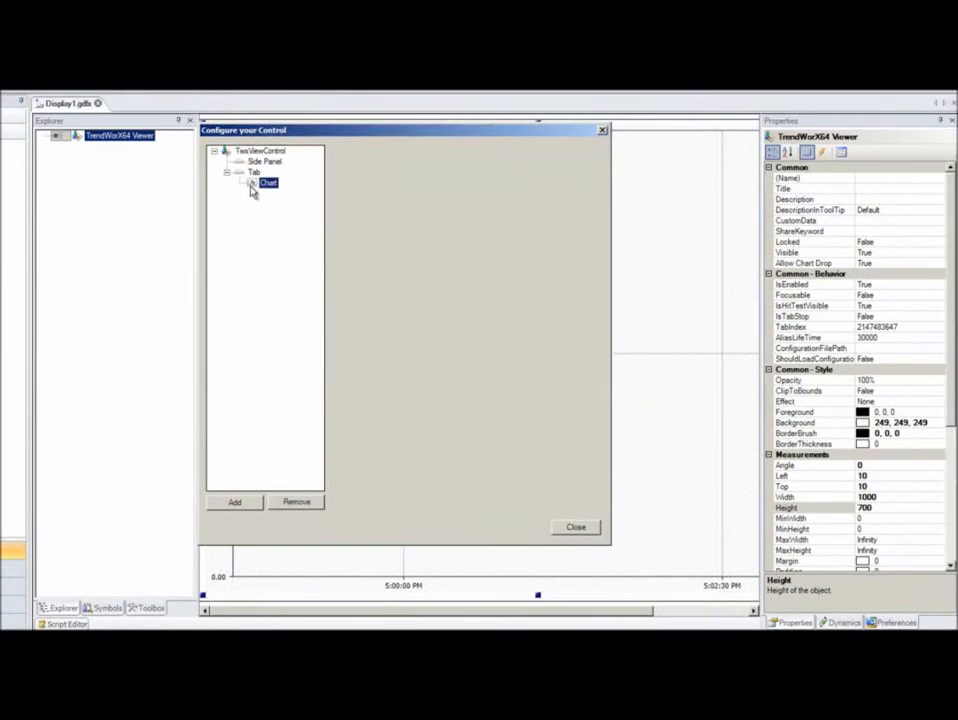
{"action": "left_click", "coordinate": [252, 505]}
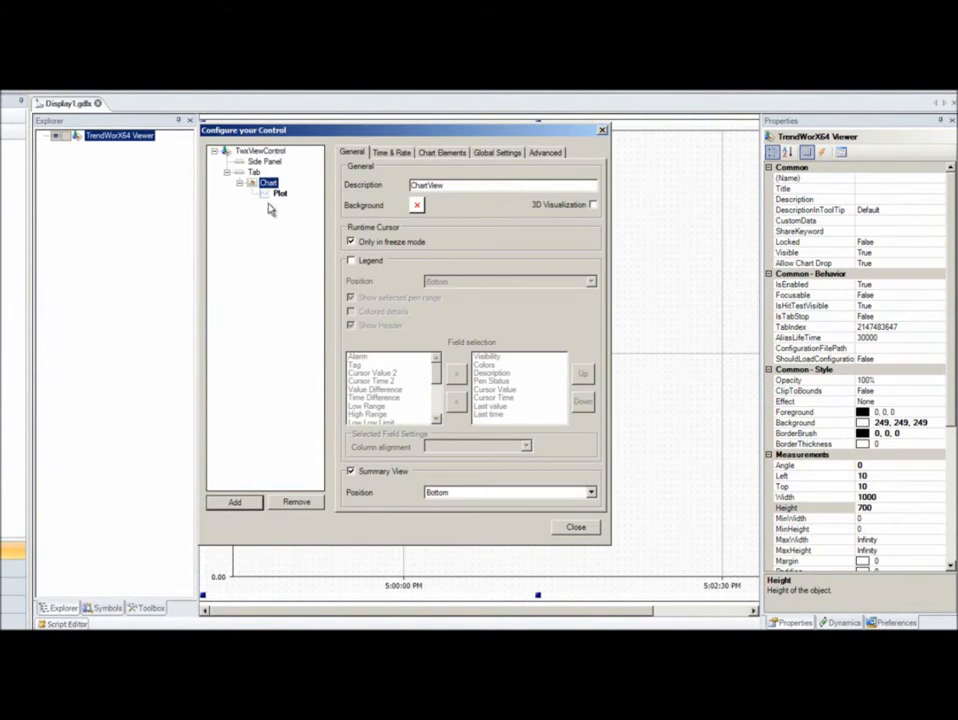
{"action": "left_click", "coordinate": [269, 196]}
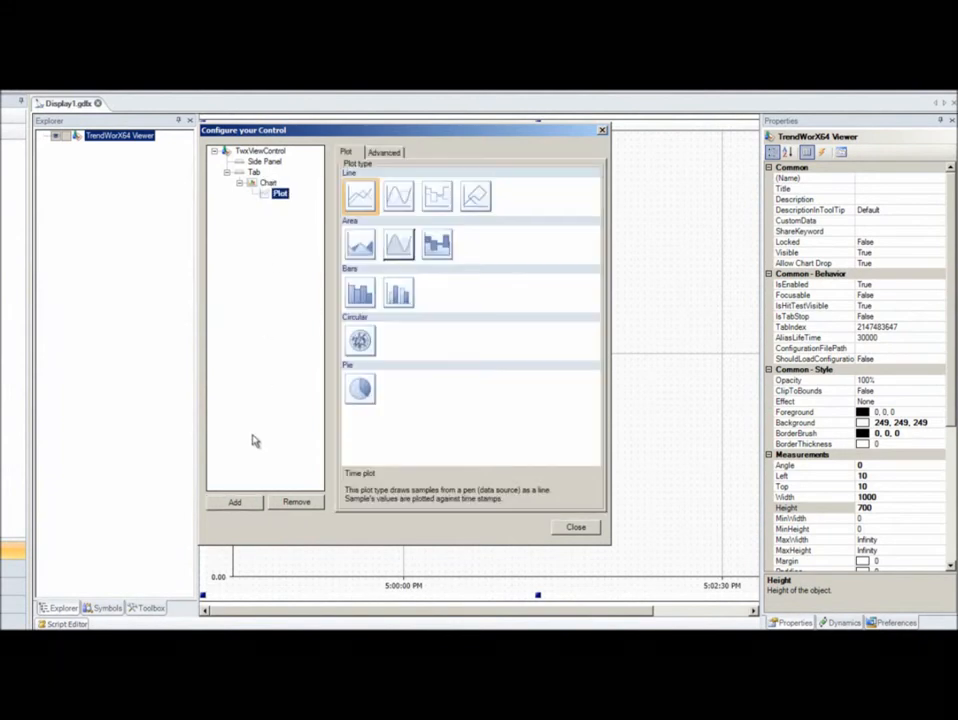
{"action": "left_click", "coordinate": [251, 503]}
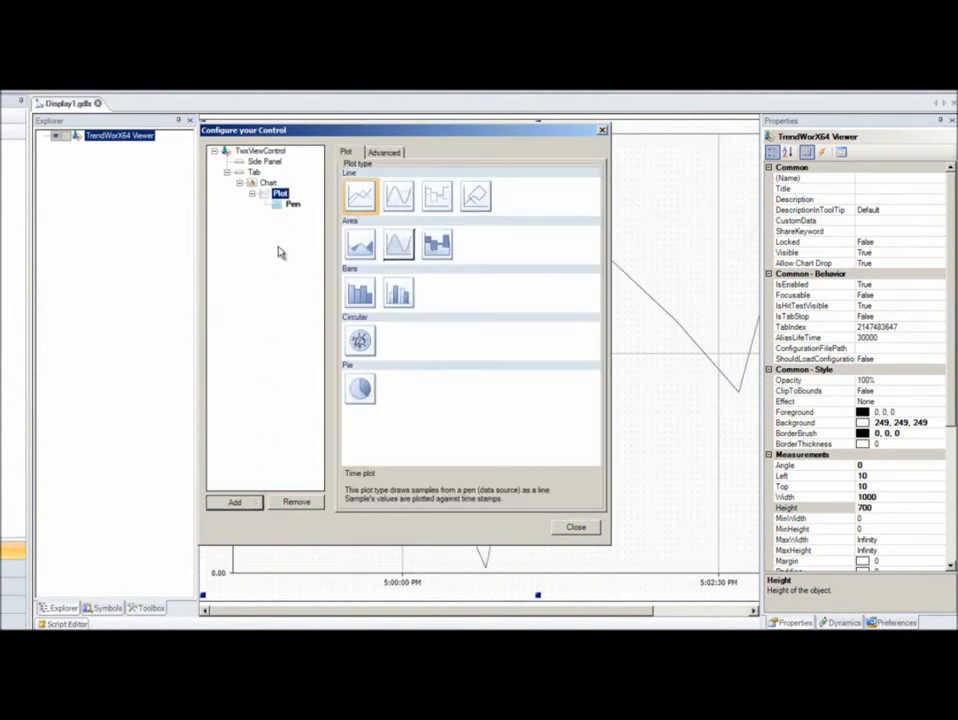
Set the pen's data source to the Hyper Historian tag Channel1_Device3_PressurePump1 in PumpStations, Station03
{"action": "left_click", "coordinate": [282, 206]}
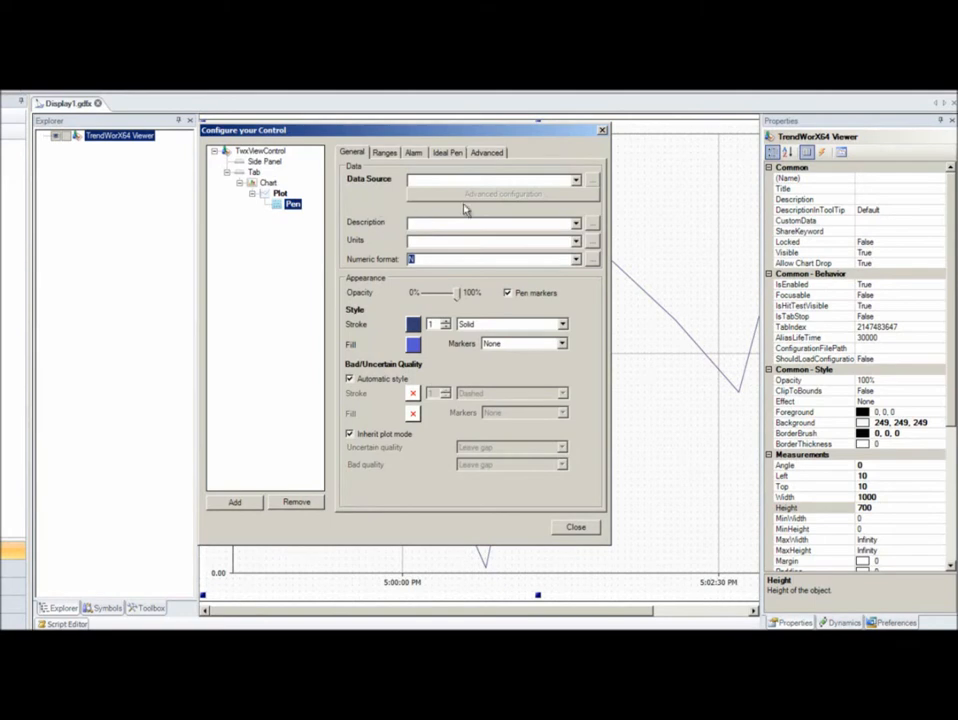
{"action": "left_click", "coordinate": [593, 181]}
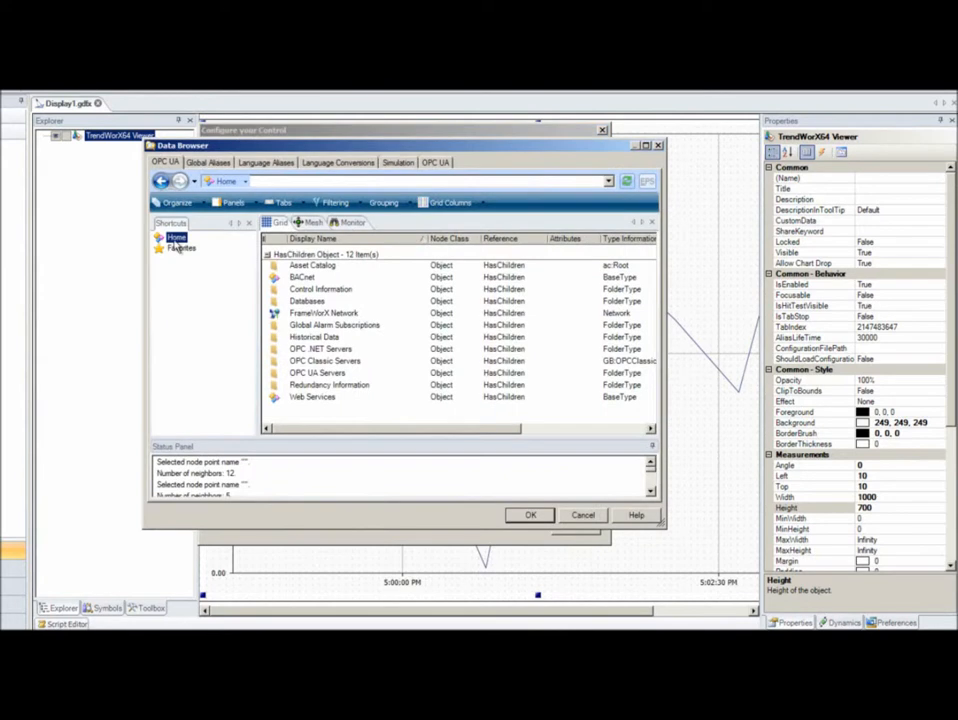
{"action": "double_click", "coordinate": [314, 339]}
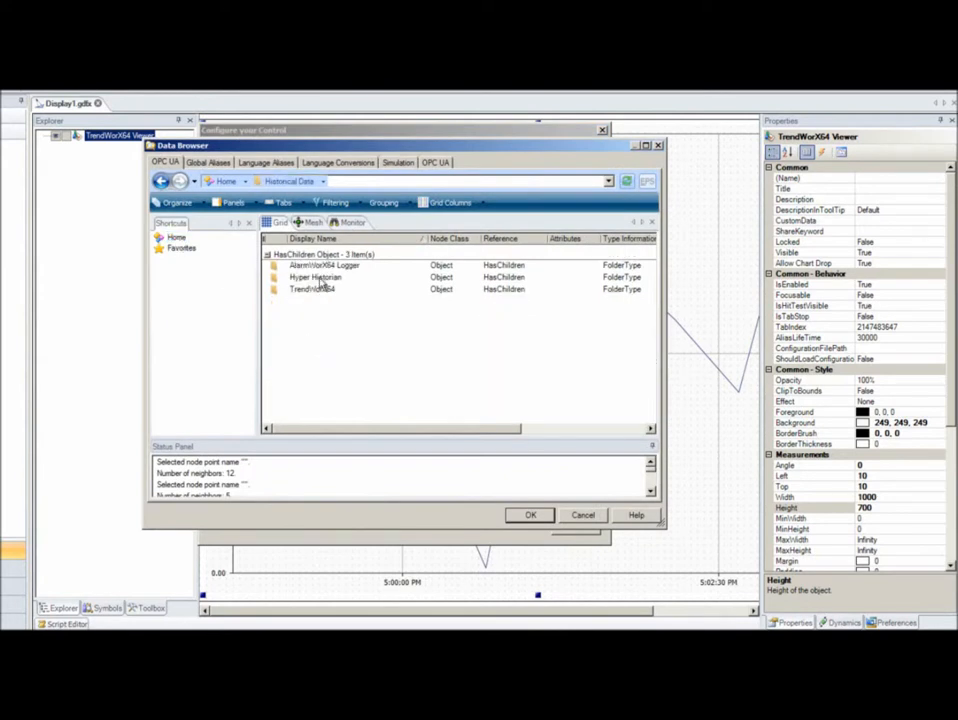
{"action": "double_click", "coordinate": [318, 278]}
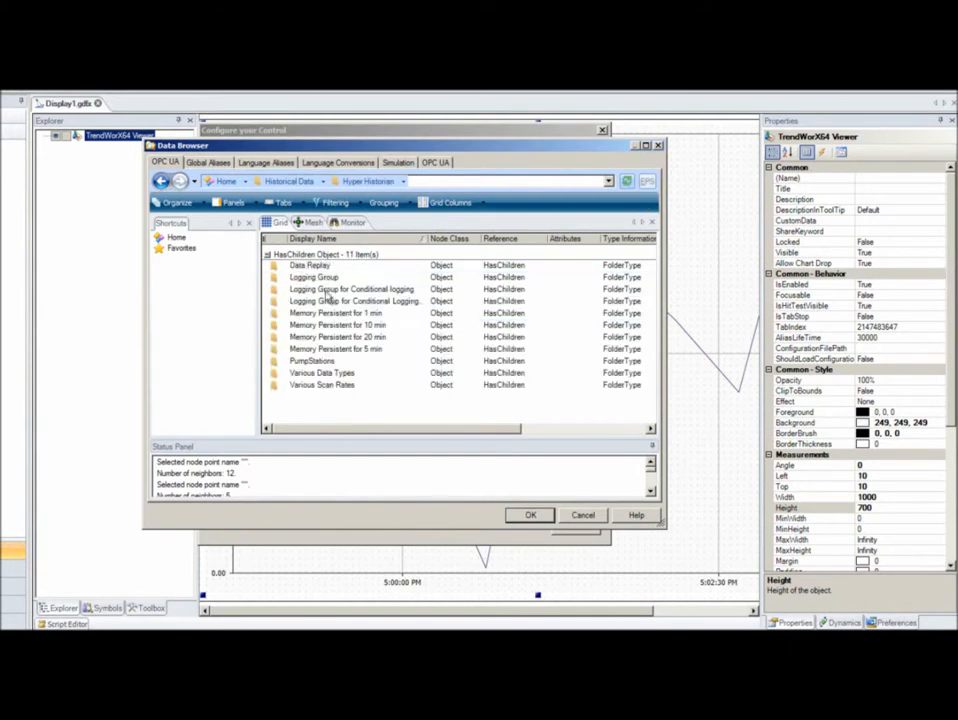
{"action": "double_click", "coordinate": [338, 362]}
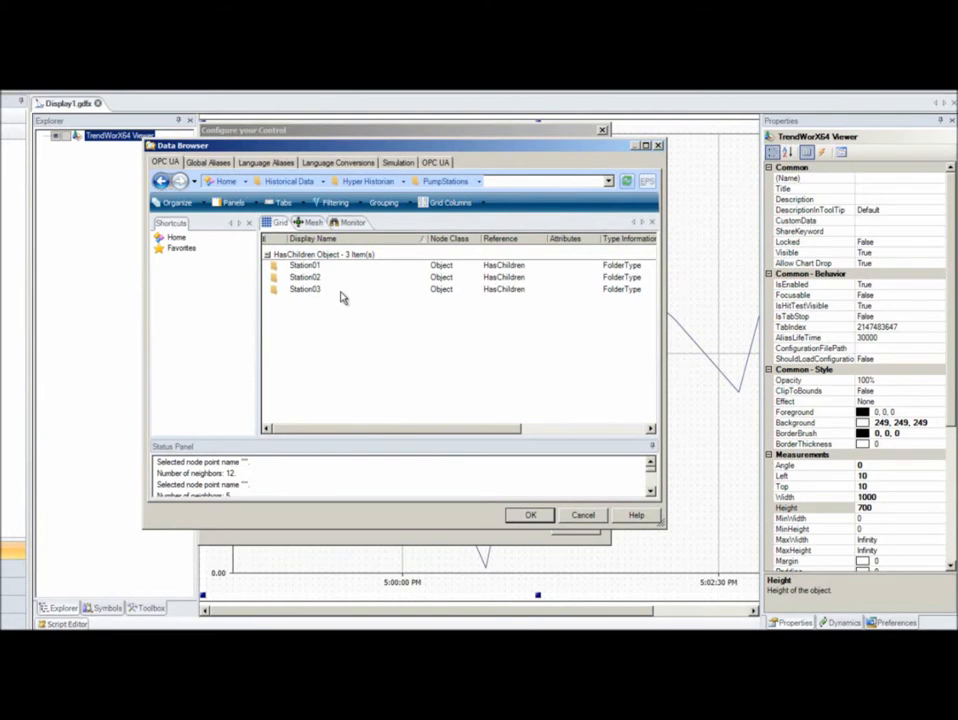
{"action": "double_click", "coordinate": [341, 292]}
{"action": "left_click", "coordinate": [325, 266]}
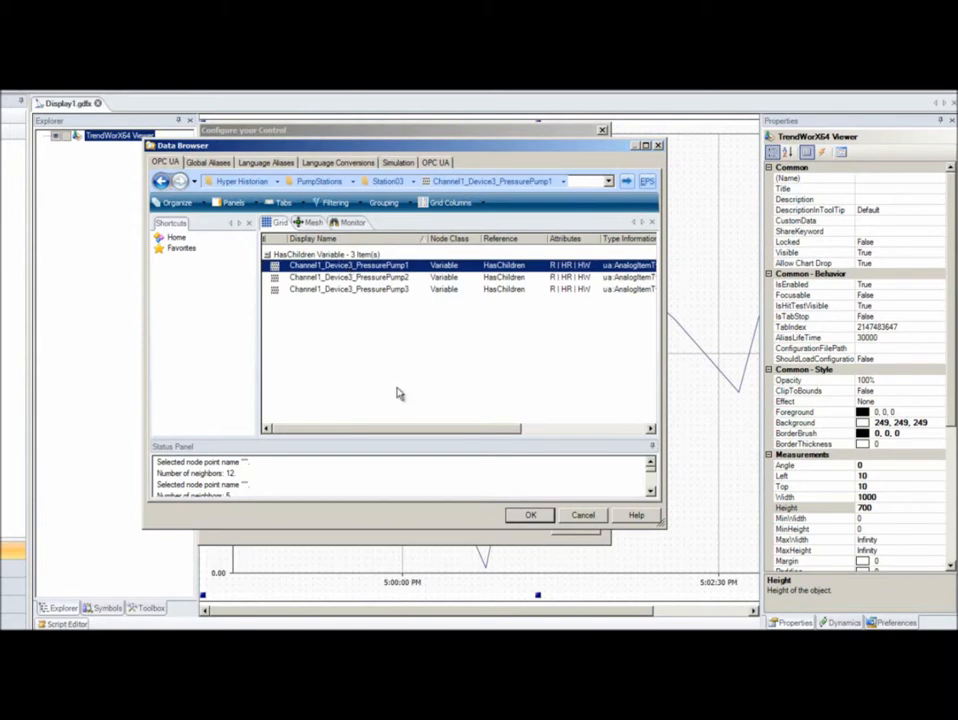
{"action": "left_click", "coordinate": [527, 515]}
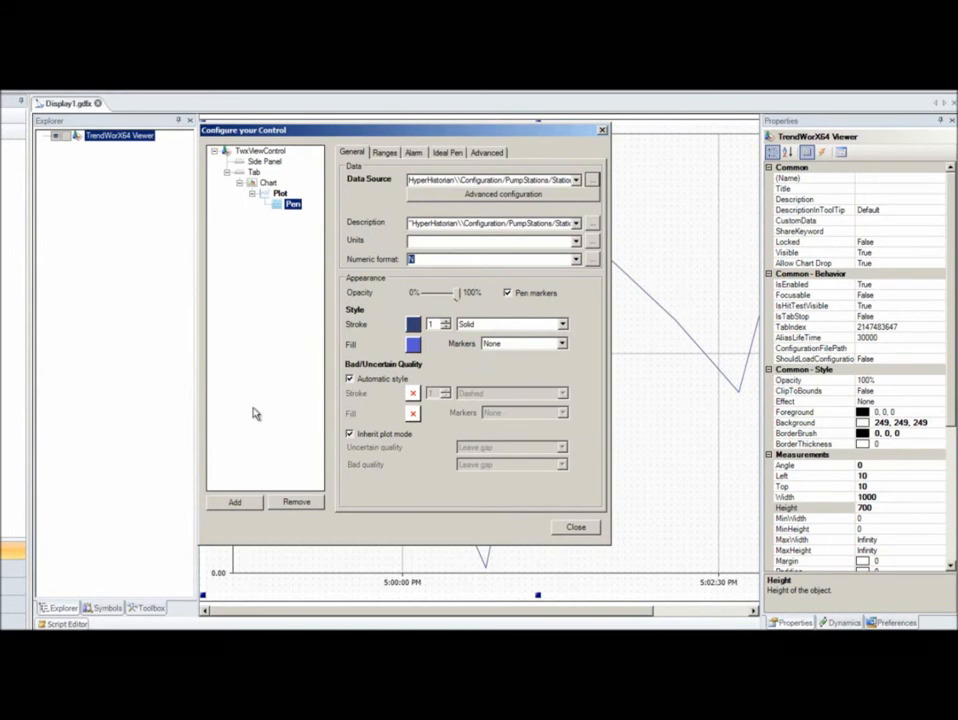
Add two more pens to the plot and close the configuration
{"action": "double_click", "coordinate": [252, 504]}
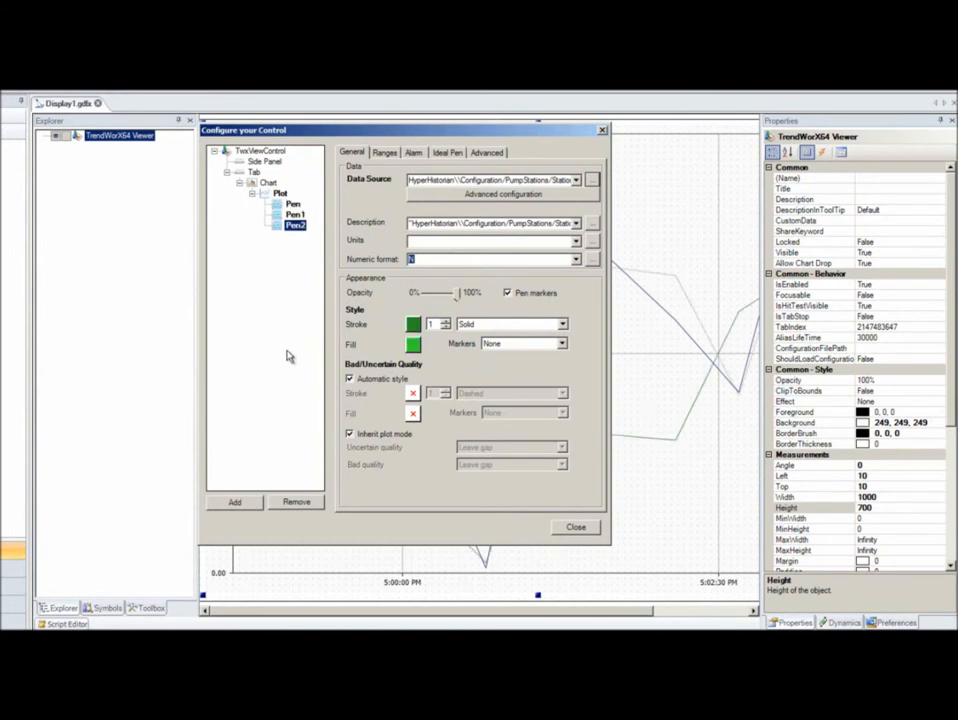
{"action": "left_click", "coordinate": [571, 526]}
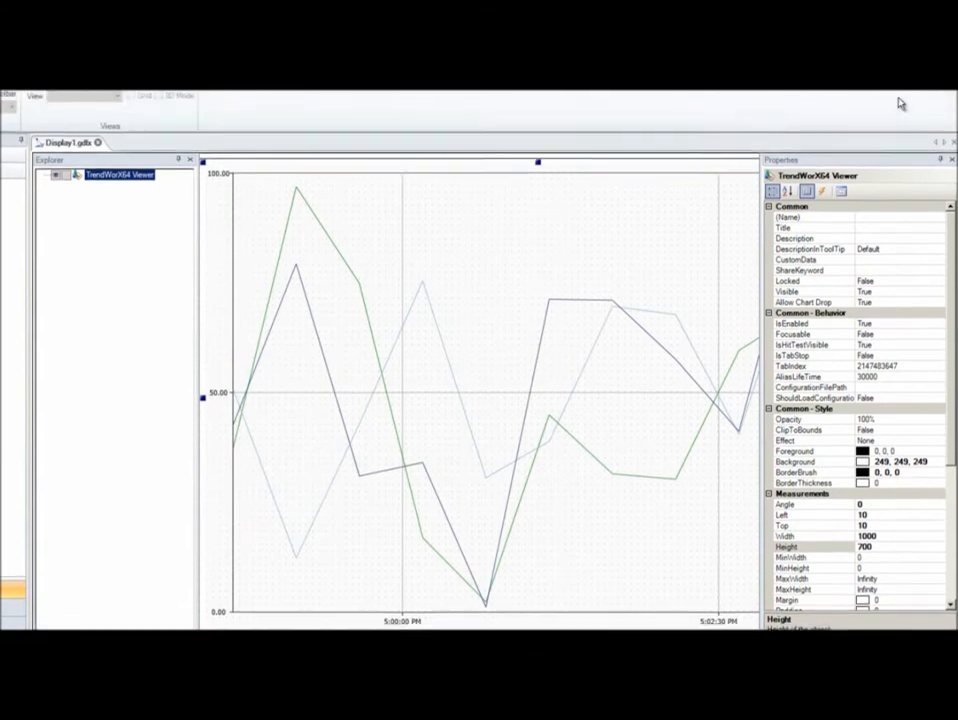
Switch the display to runtime and show the runtime toolbar on the trend chart
{"action": "left_click", "coordinate": [921, 117]}
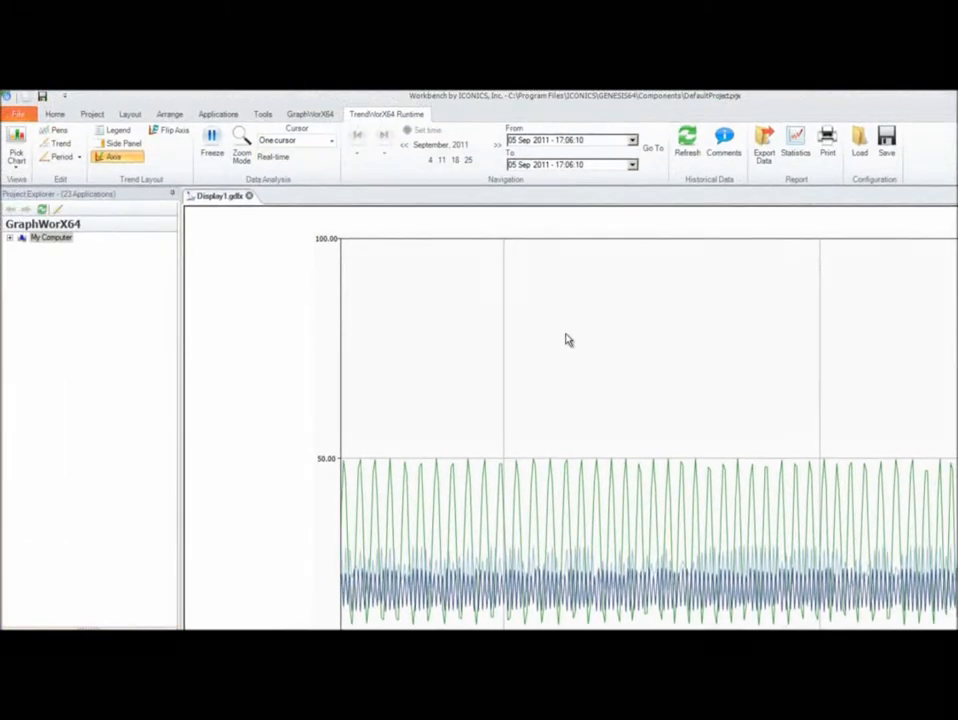
{"action": "double_click", "coordinate": [567, 347]}
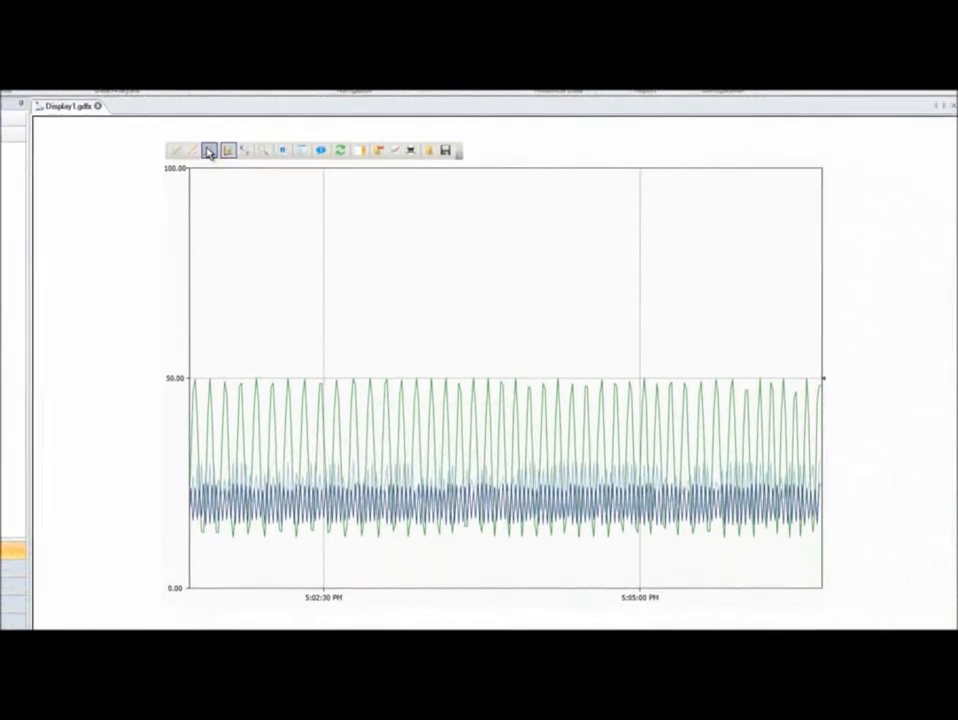
Set the trend period to 2 minutes in the trend period and rates settings
{"action": "left_click", "coordinate": [339, 228]}
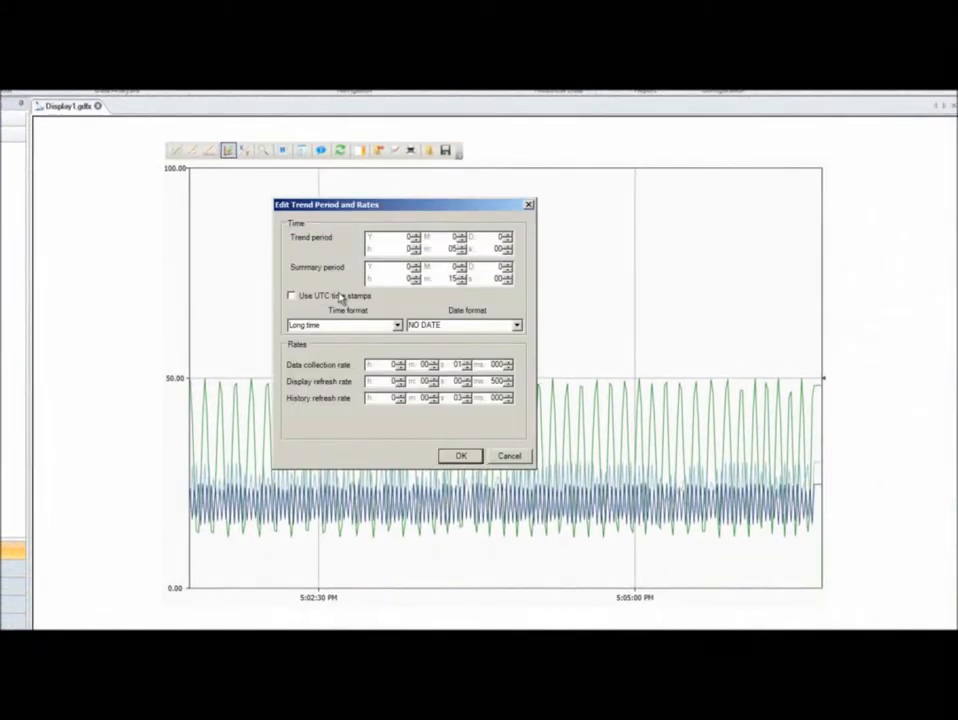
{"action": "left_click", "coordinate": [462, 251]}
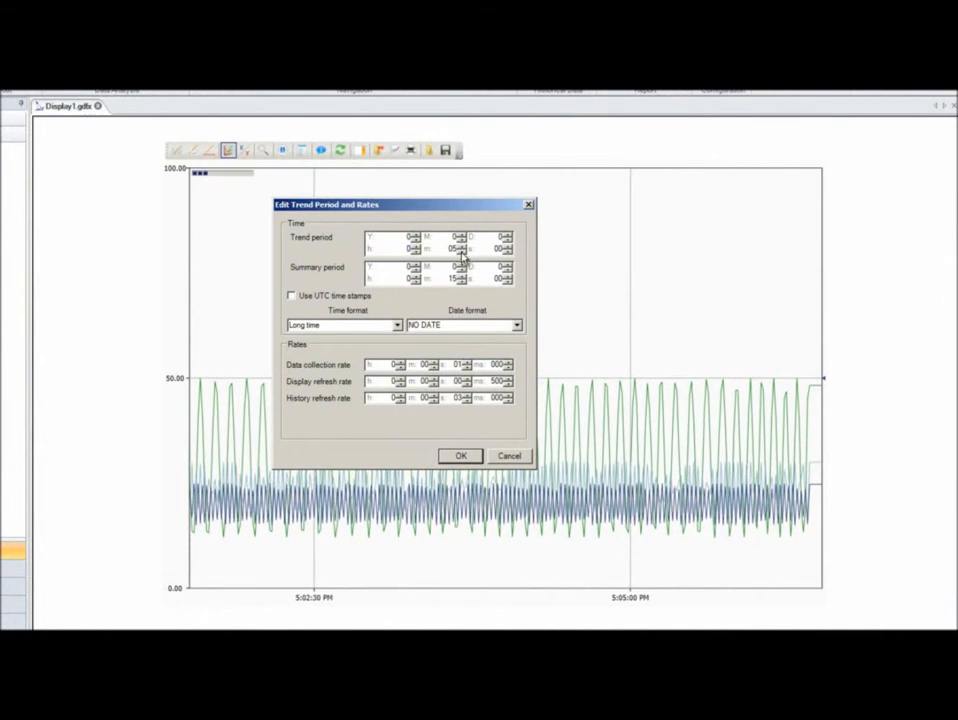
{"action": "left_click", "coordinate": [462, 251]}
{"action": "left_click", "coordinate": [462, 251]}
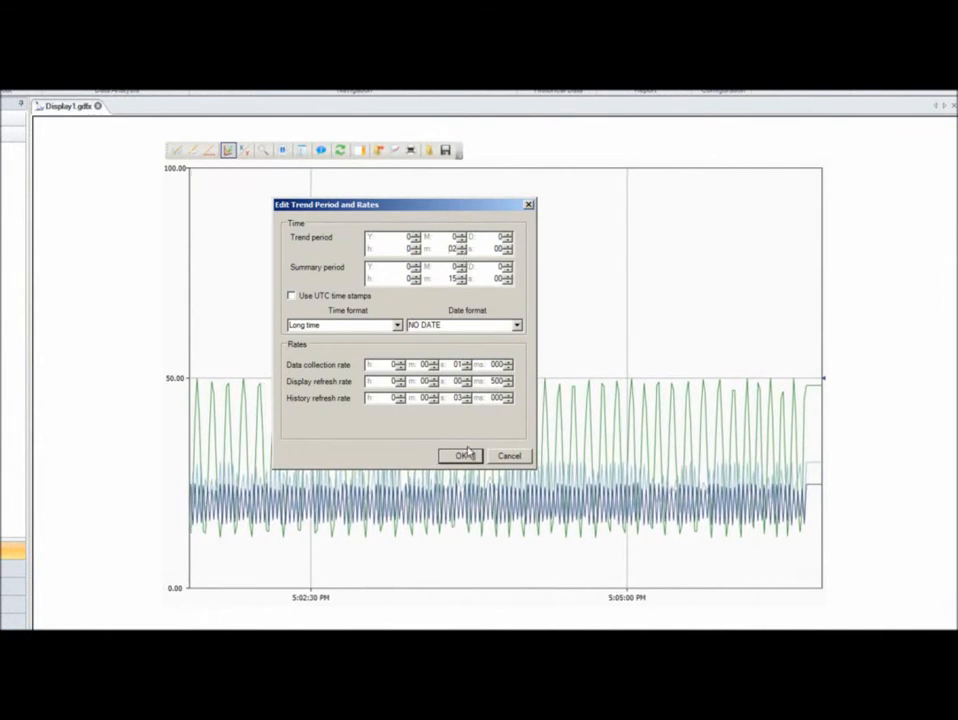
{"action": "left_click", "coordinate": [461, 455]}
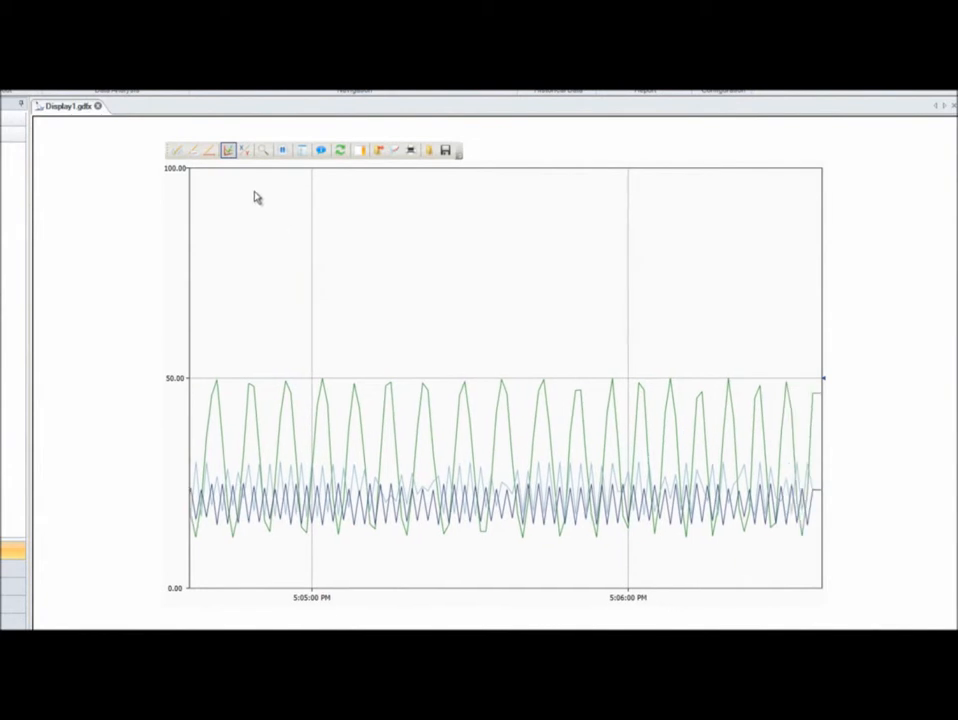
Change the trend period to 10 minutes in the trend period and rates settings
{"action": "left_click", "coordinate": [210, 151]}
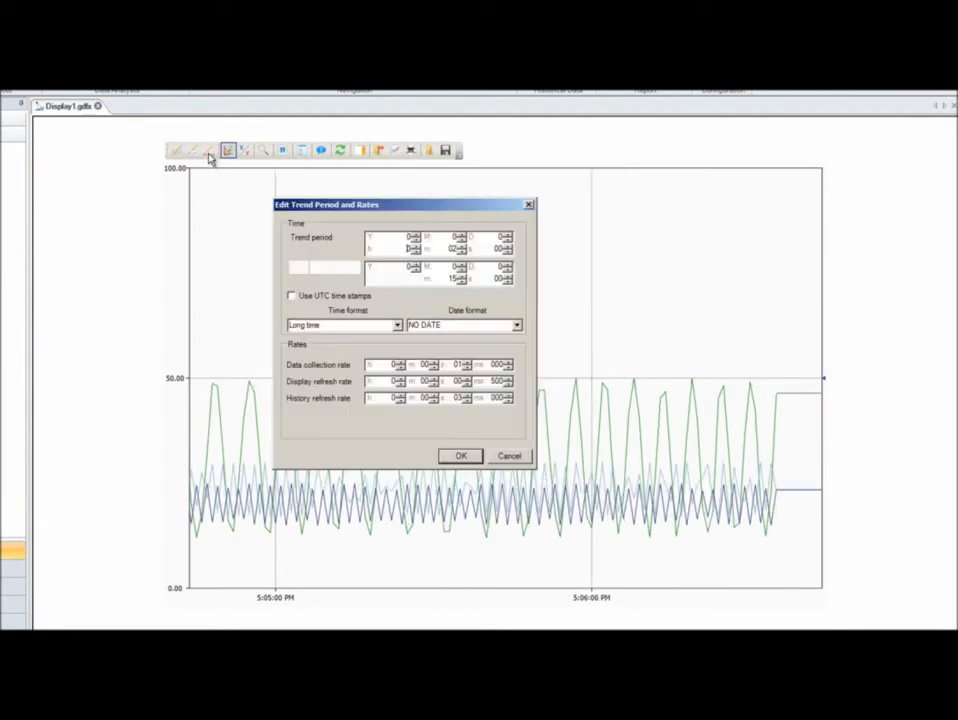
{"action": "double_click", "coordinate": [453, 249]}
{"action": "type", "text": "10"}
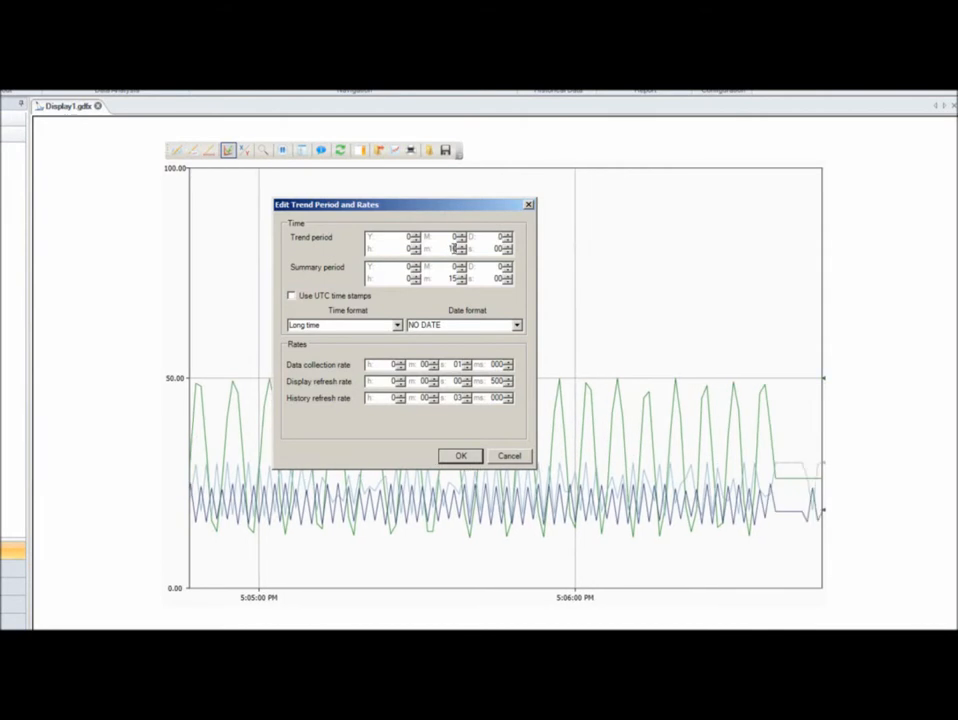
{"action": "left_click", "coordinate": [460, 455]}
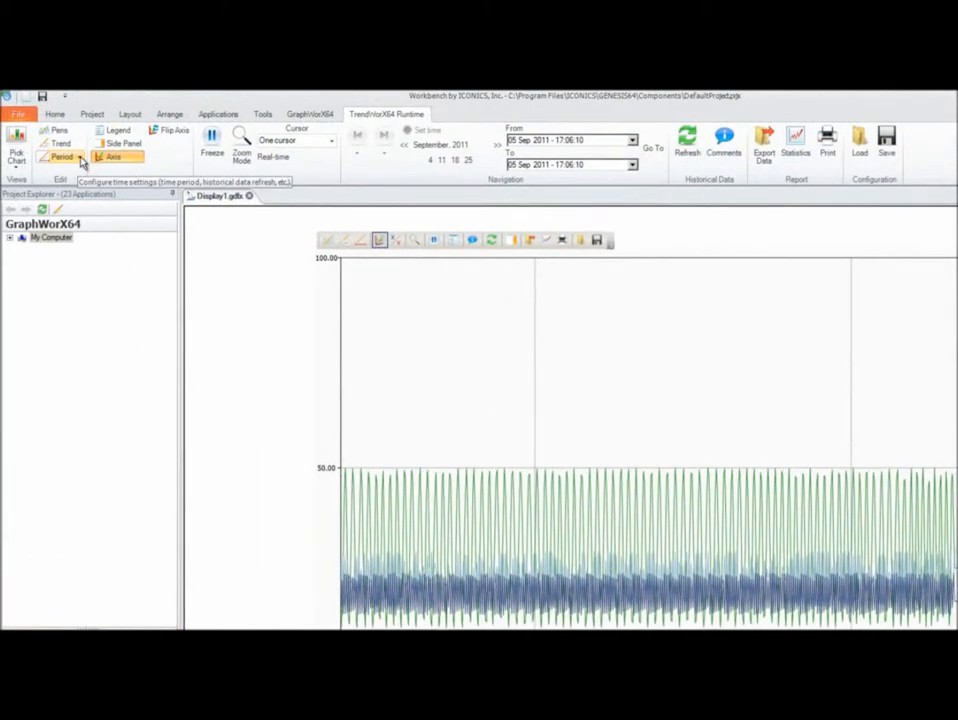
Apply the preset 1 Minute trend period and freeze the trend
{"action": "left_click", "coordinate": [81, 160]}
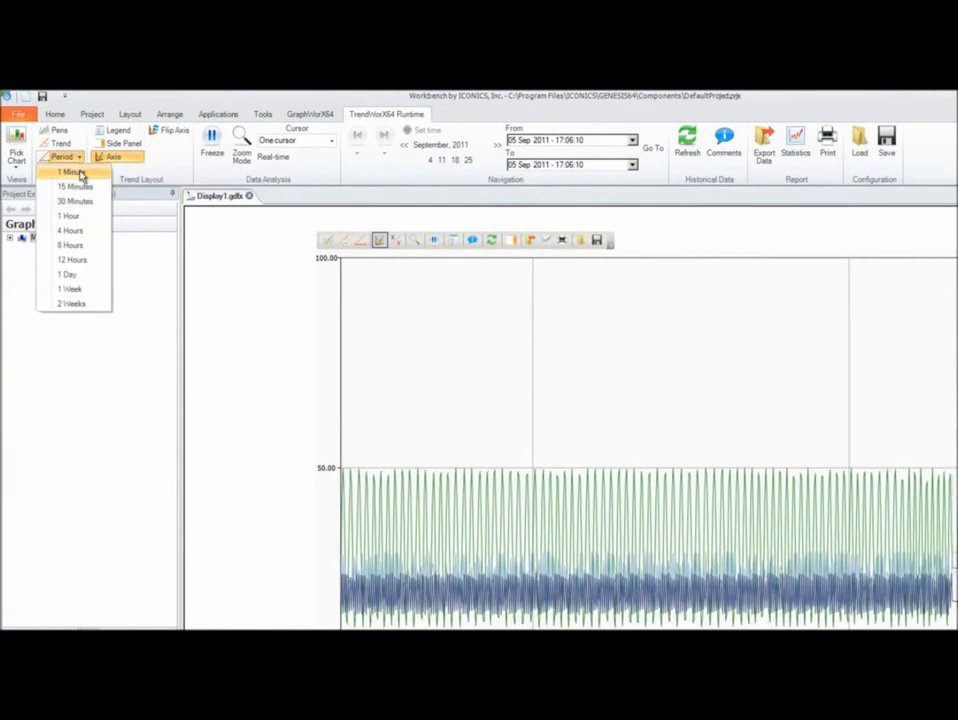
{"action": "left_click", "coordinate": [81, 173]}
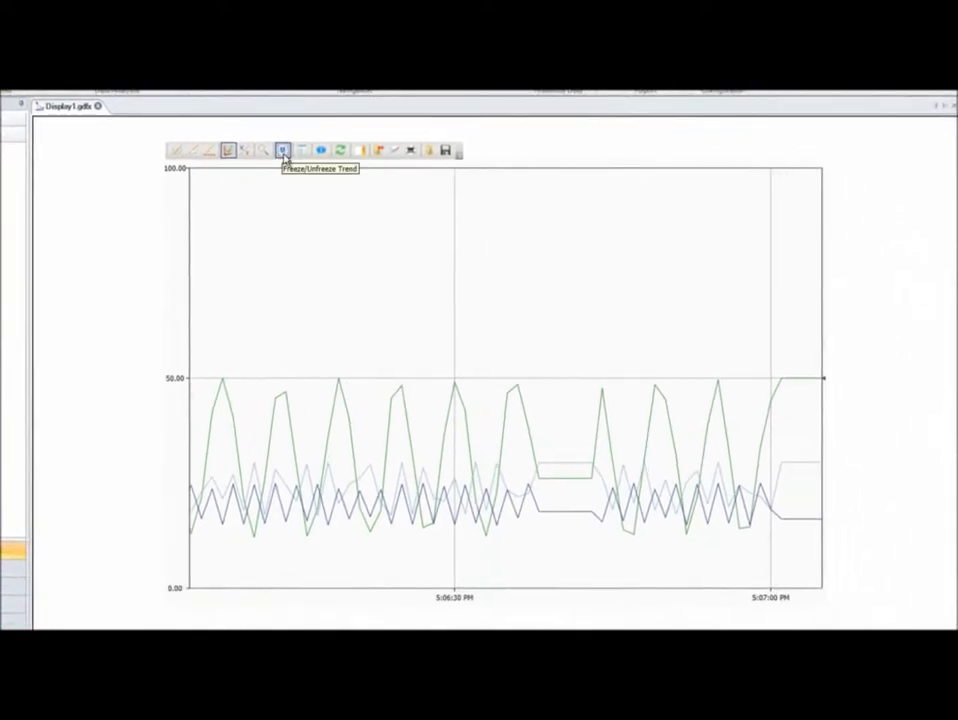
{"action": "left_click", "coordinate": [283, 151]}
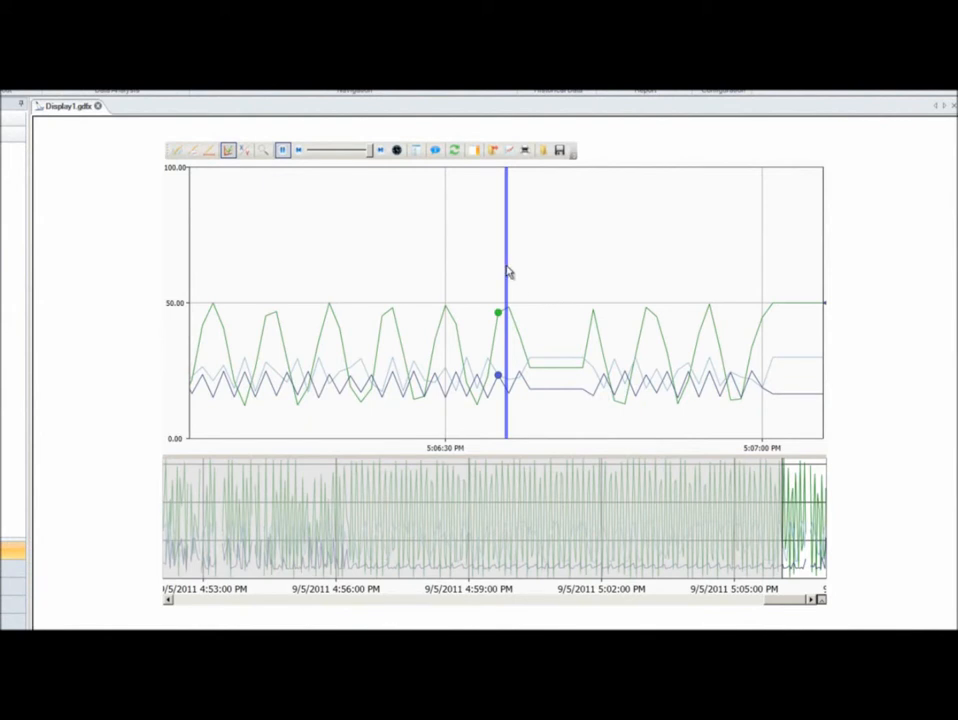
Move the trend cursor back to about 5:06:18 PM and show the legend
{"action": "left_click_drag", "start_coordinate": [490, 269], "coordinate": [329, 251]}
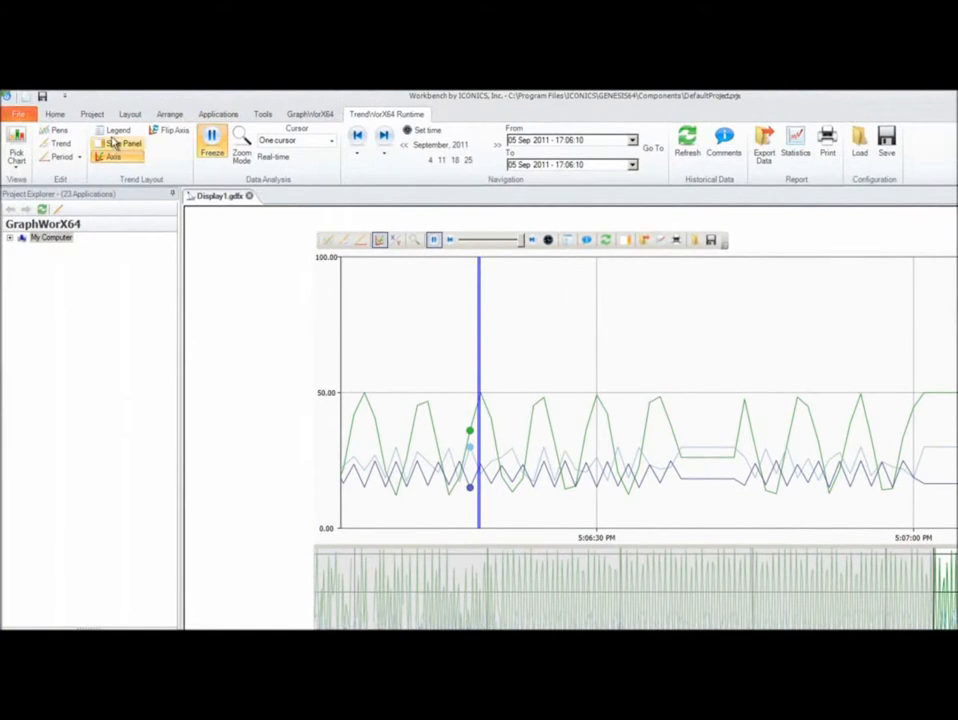
{"action": "left_click", "coordinate": [113, 136]}
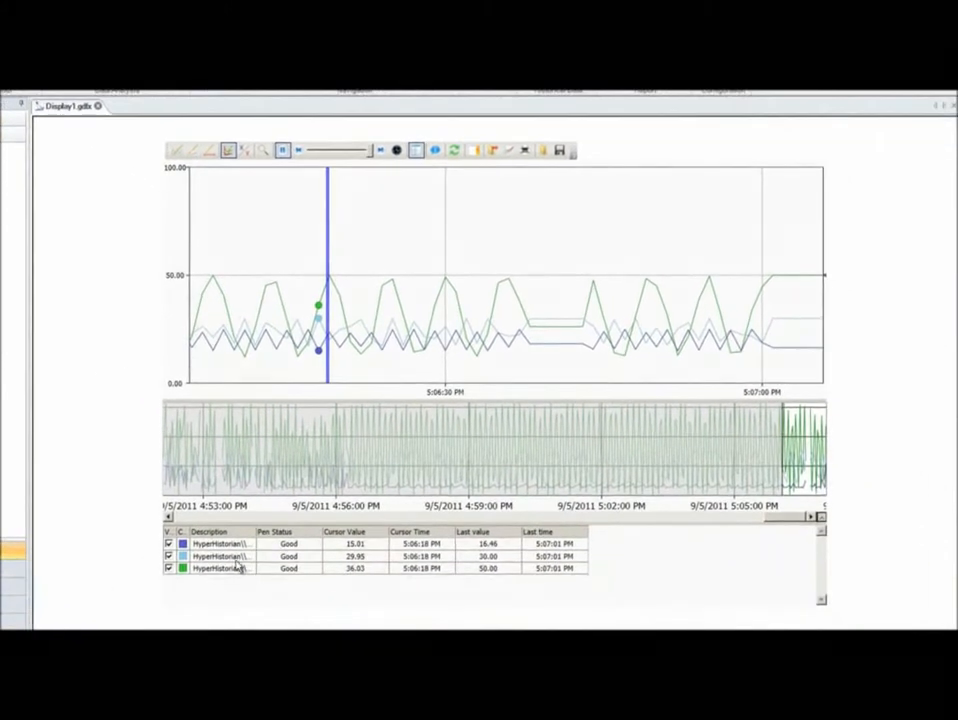
Hide the first and second pens one at a time through the legend, showing each one again
{"action": "left_click", "coordinate": [169, 544]}
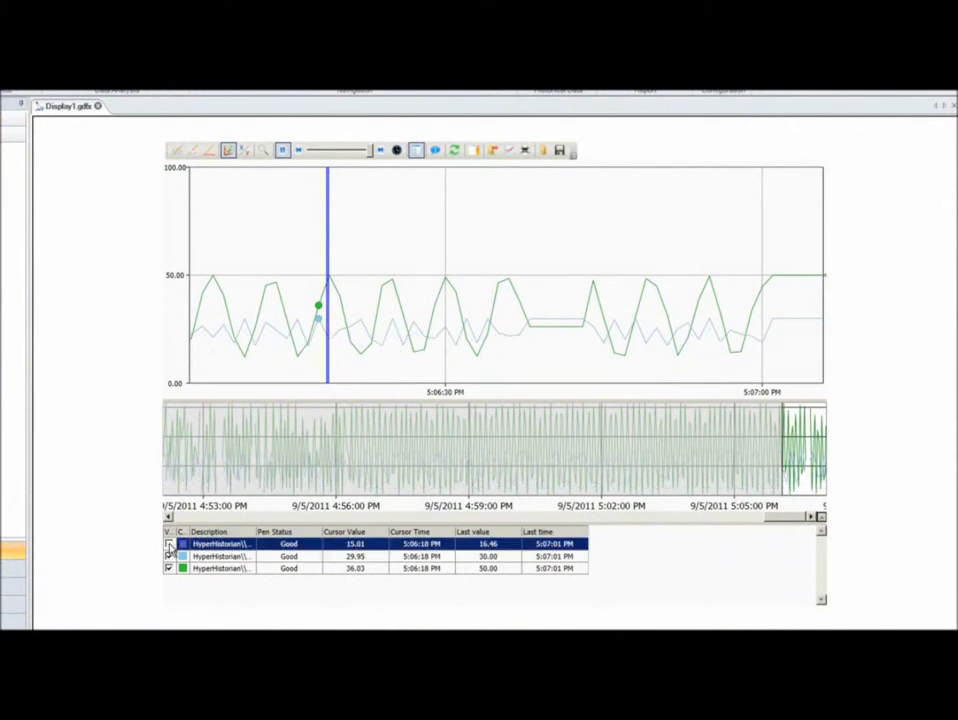
{"action": "left_click", "coordinate": [169, 544]}
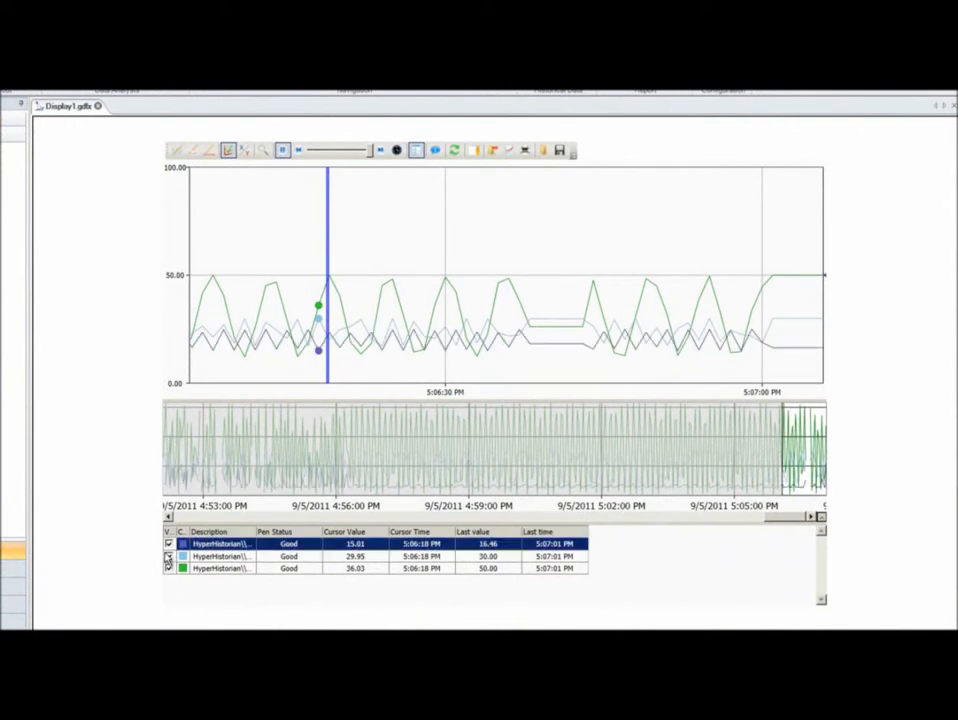
{"action": "left_click", "coordinate": [168, 557]}
{"action": "left_click", "coordinate": [169, 556]}
{"action": "left_click", "coordinate": [169, 556]}
Stack the green Channel1_Device3_PressurePump3 pen to a new chart from the legend
{"action": "left_click", "coordinate": [183, 568]}
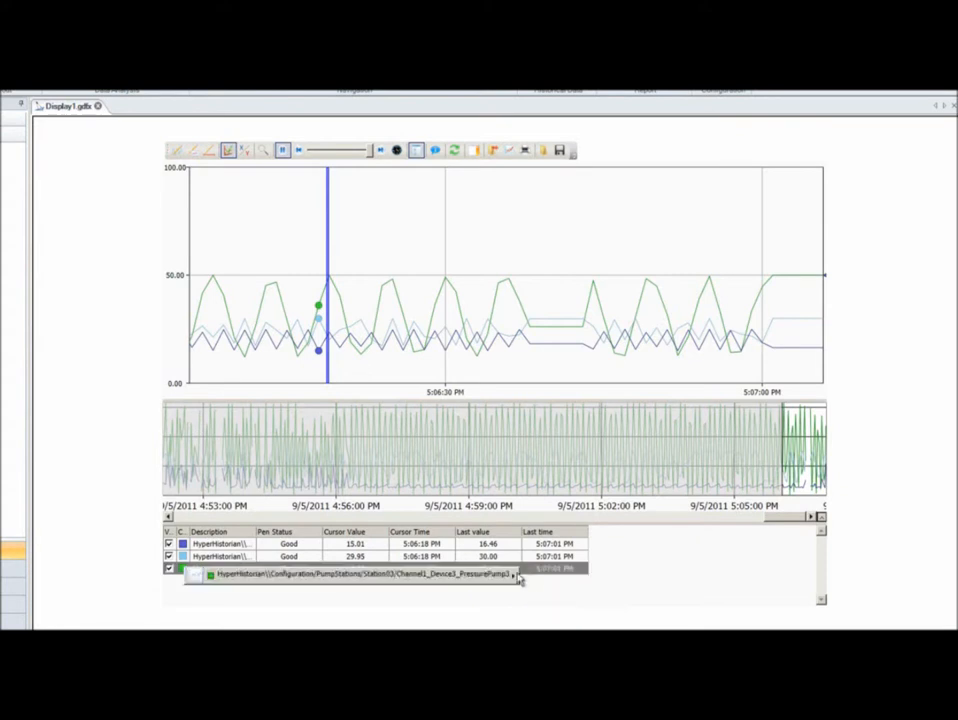
{"action": "mouse_move", "coordinate": [520, 577]}
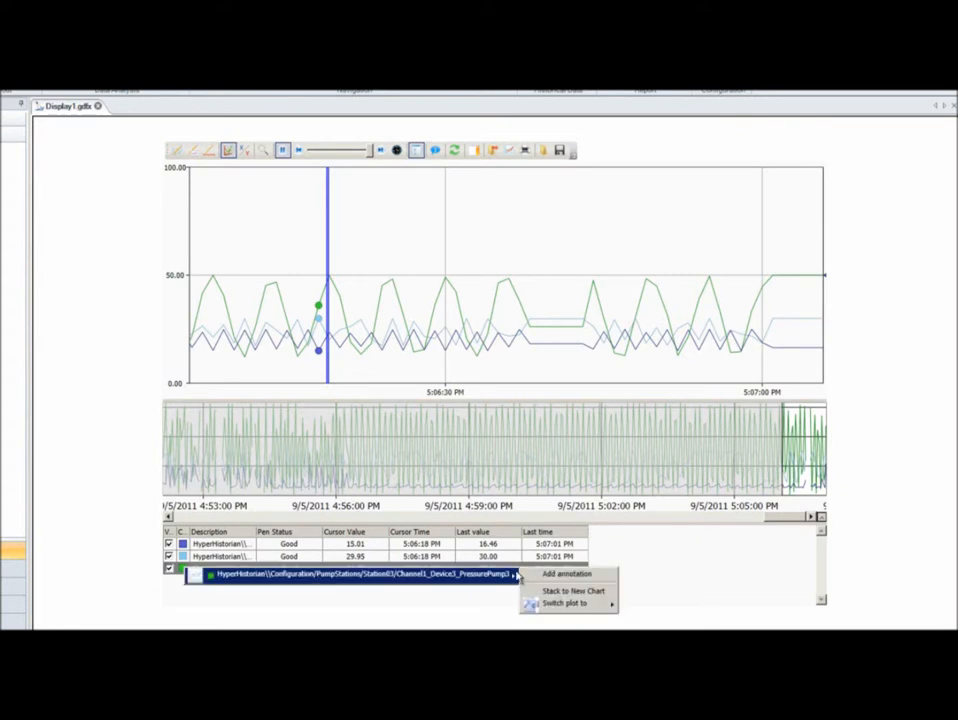
{"action": "left_click", "coordinate": [535, 591]}
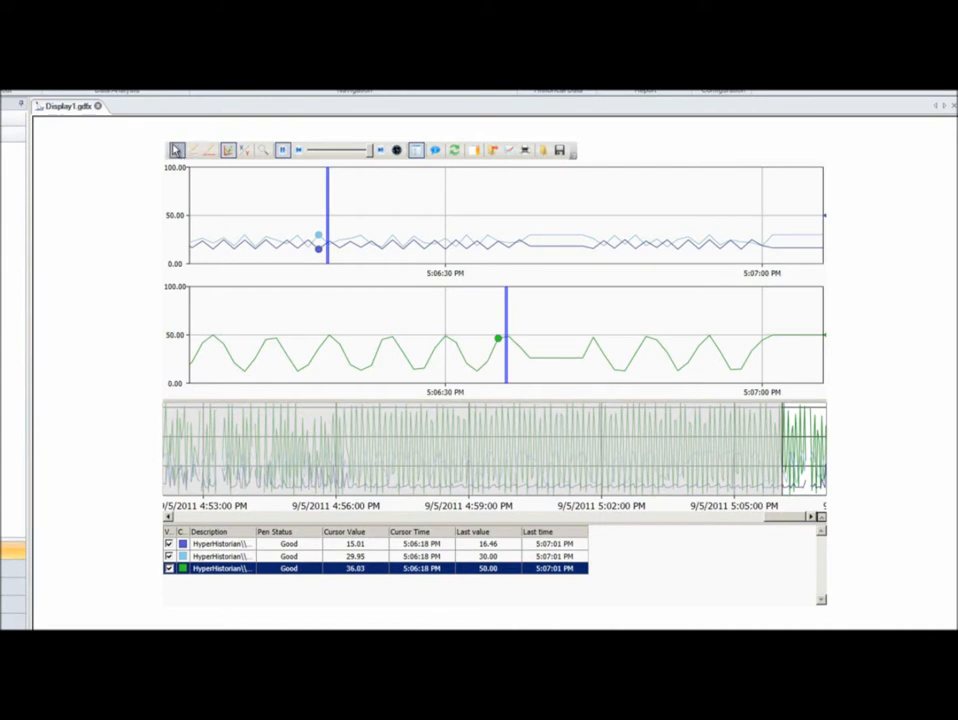
Open the chart's pen configuration and add a fourth pen to the plot
{"action": "left_click", "coordinate": [178, 153]}
{"action": "left_click", "coordinate": [255, 161]}
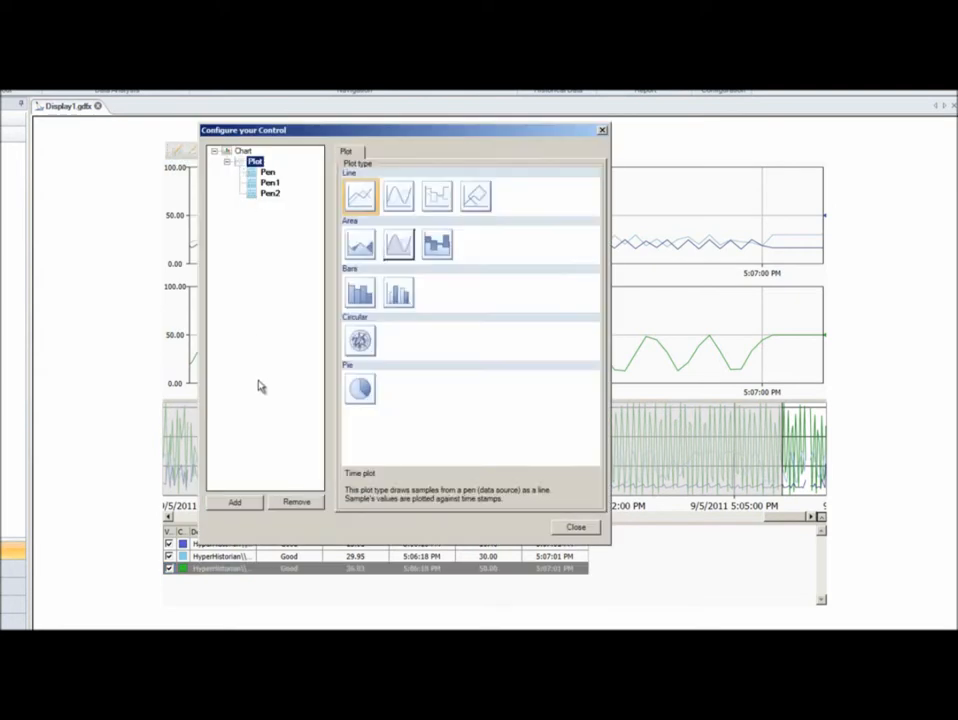
{"action": "left_click", "coordinate": [241, 505]}
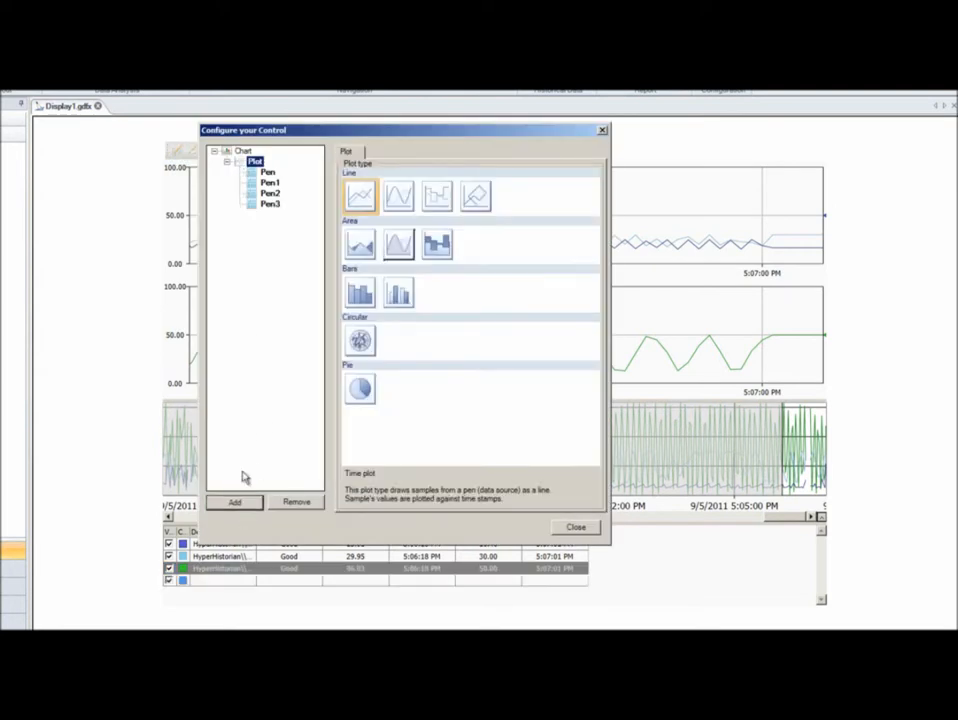
Set Pen3's data source to Channel1_Device1_PressurePump1 from Hyper Historian PumpStations Station01 and close the configuration
{"action": "left_click", "coordinate": [256, 205]}
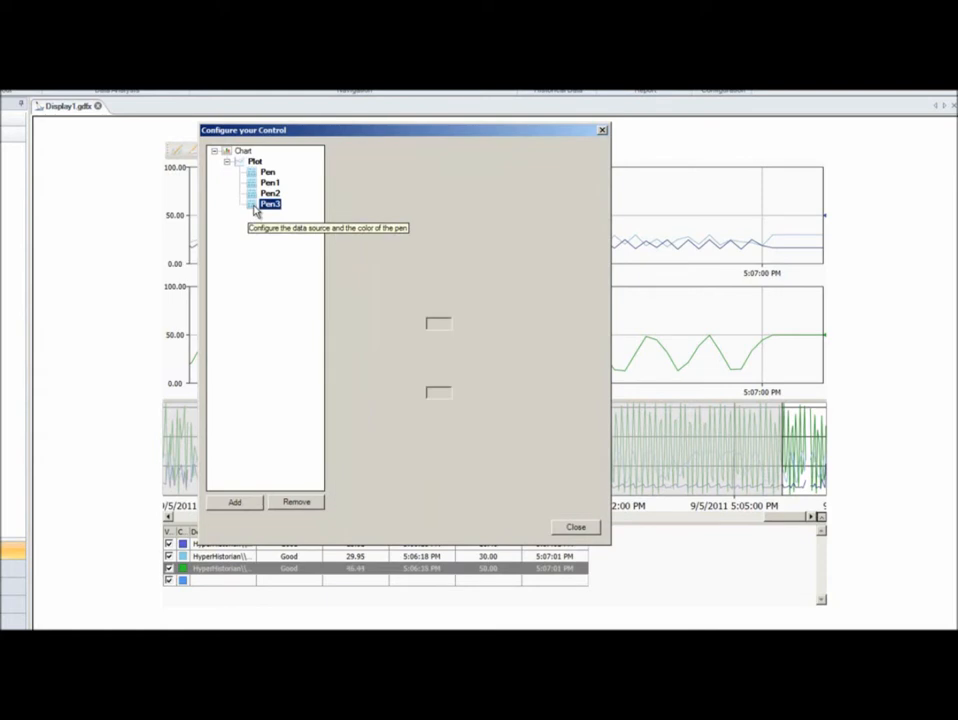
{"action": "left_click", "coordinate": [593, 181]}
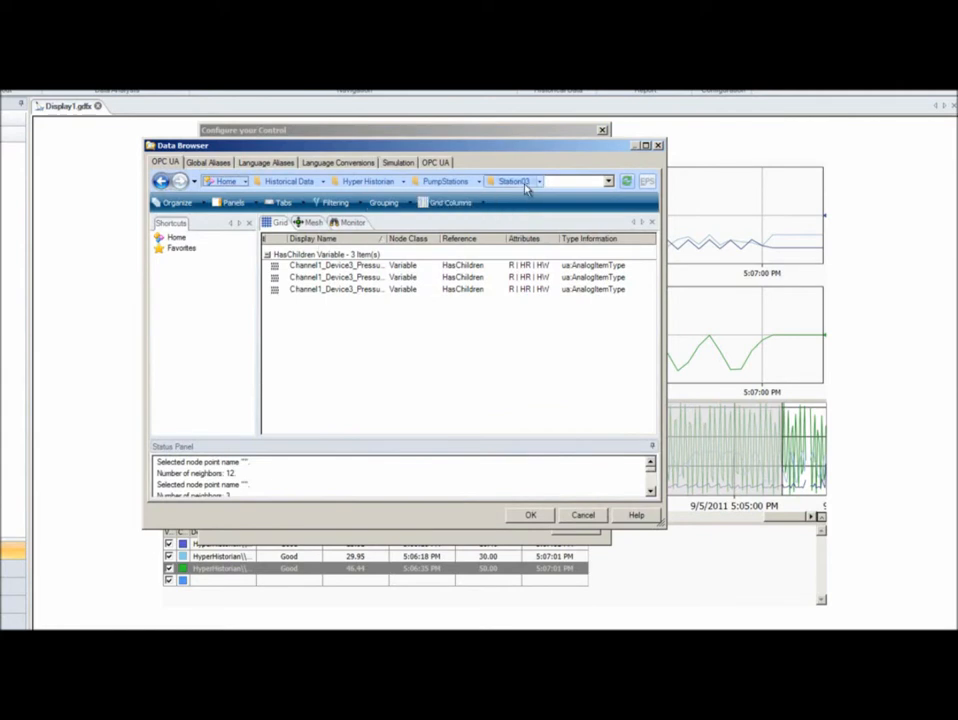
{"action": "left_click", "coordinate": [478, 182]}
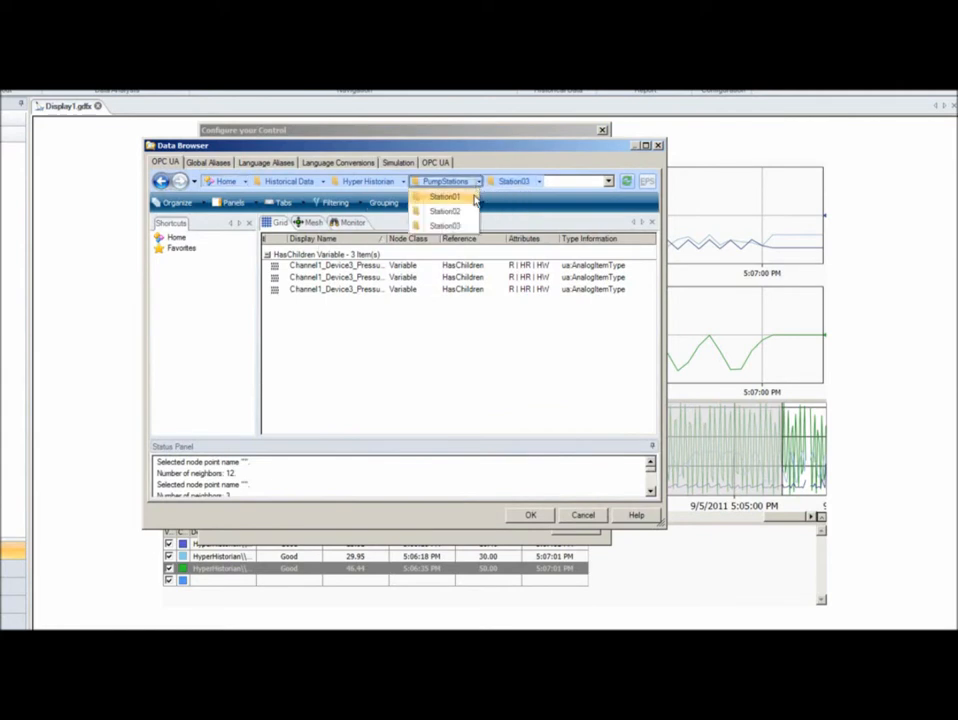
{"action": "left_click", "coordinate": [468, 199]}
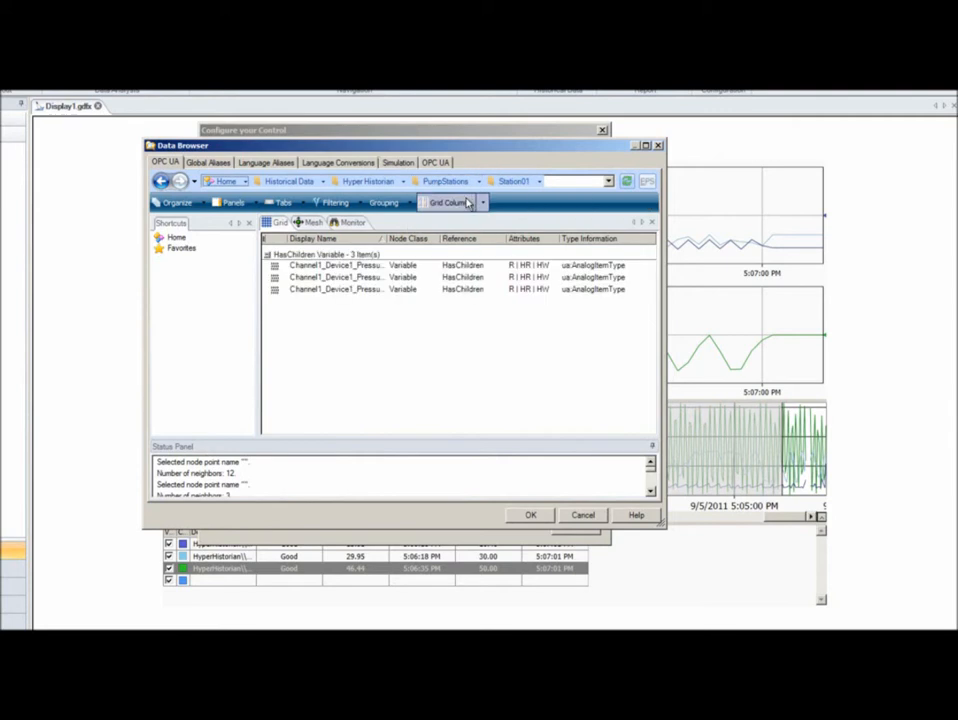
{"action": "left_click", "coordinate": [357, 266]}
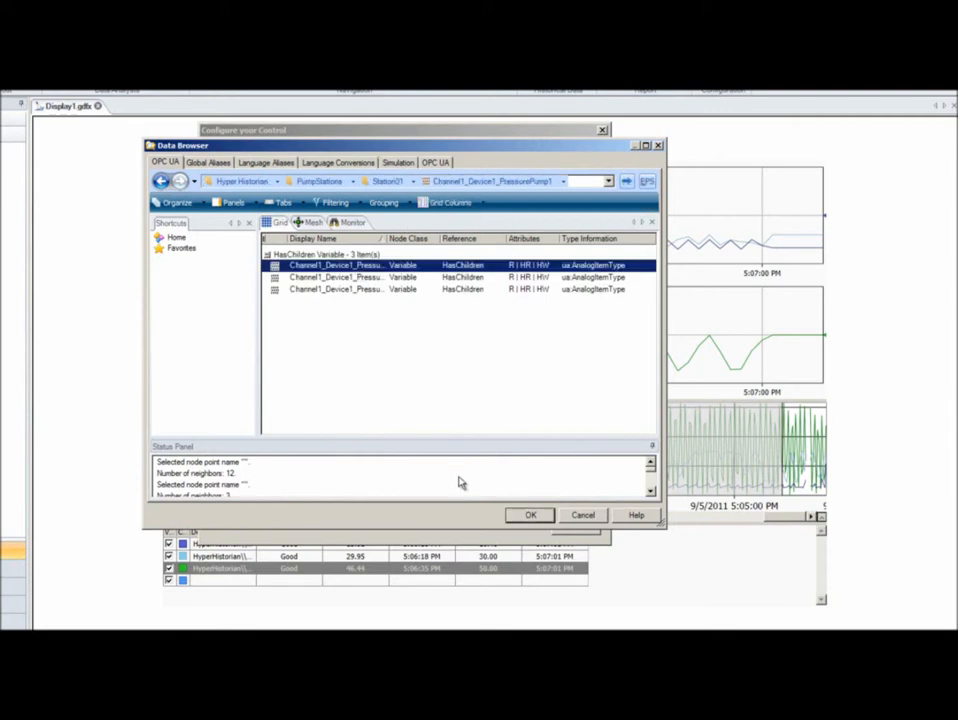
{"action": "left_click", "coordinate": [528, 515]}
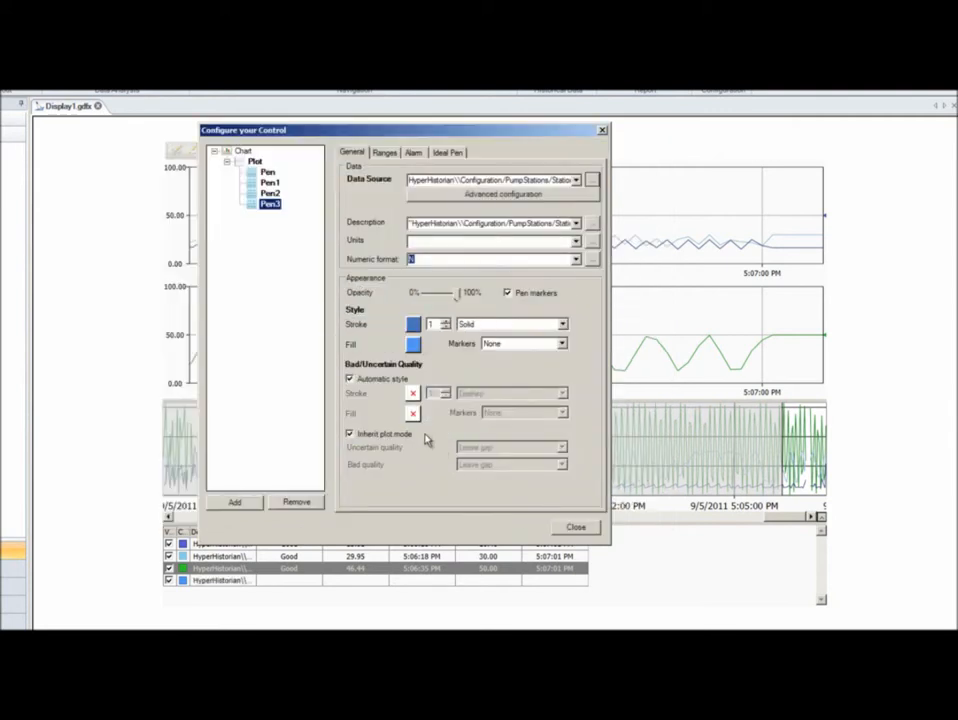
{"action": "left_click", "coordinate": [576, 528]}
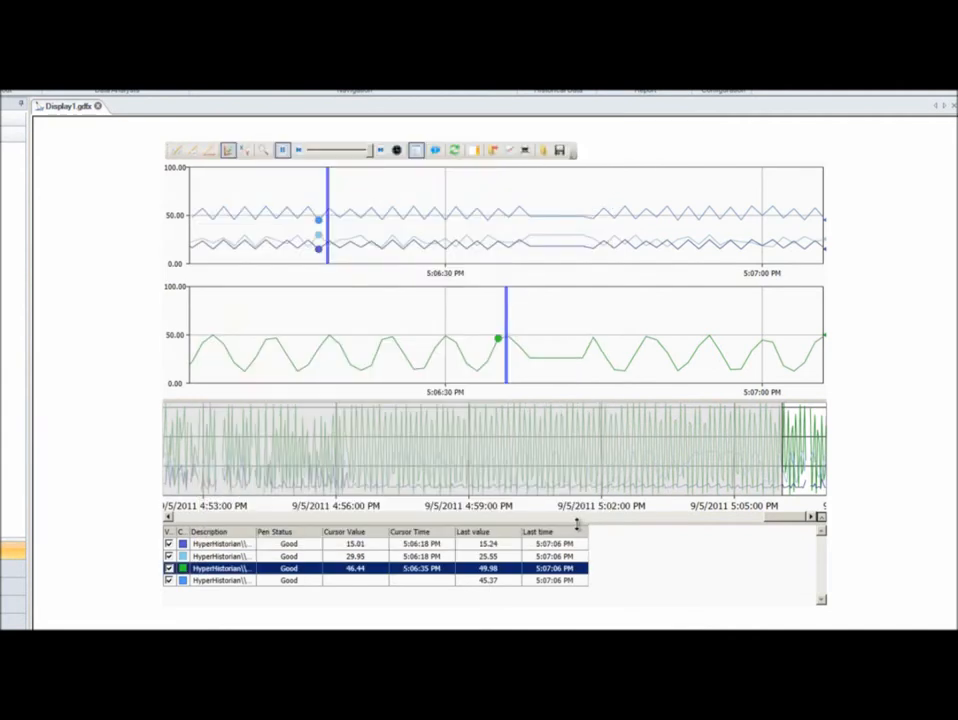
Stack the new Channel1_Device1_PressurePump1 pen to Chart 2 from the legend
{"action": "left_click", "coordinate": [218, 581]}
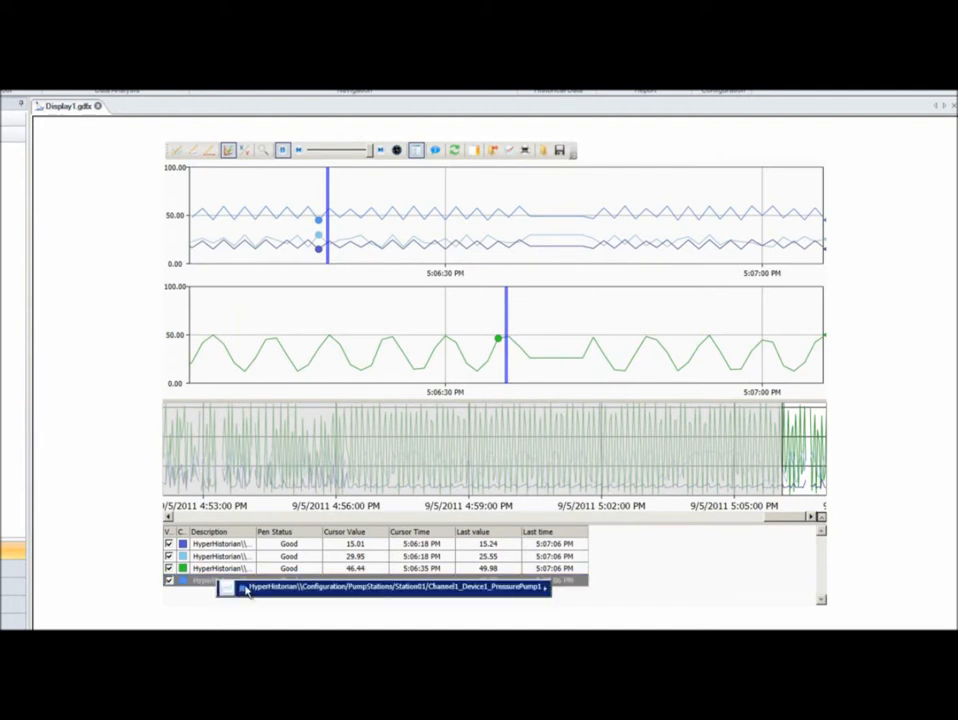
{"action": "right_click", "coordinate": [310, 590]}
{"action": "mouse_move", "coordinate": [585, 604]}
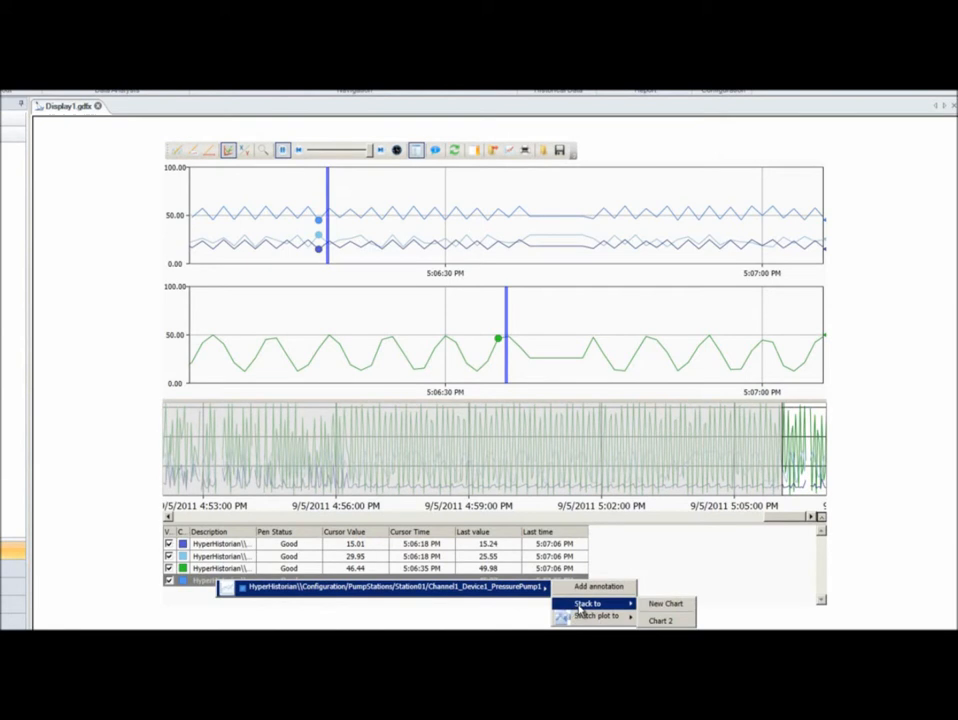
{"action": "left_click", "coordinate": [665, 603]}
{"action": "left_click", "coordinate": [815, 616]}
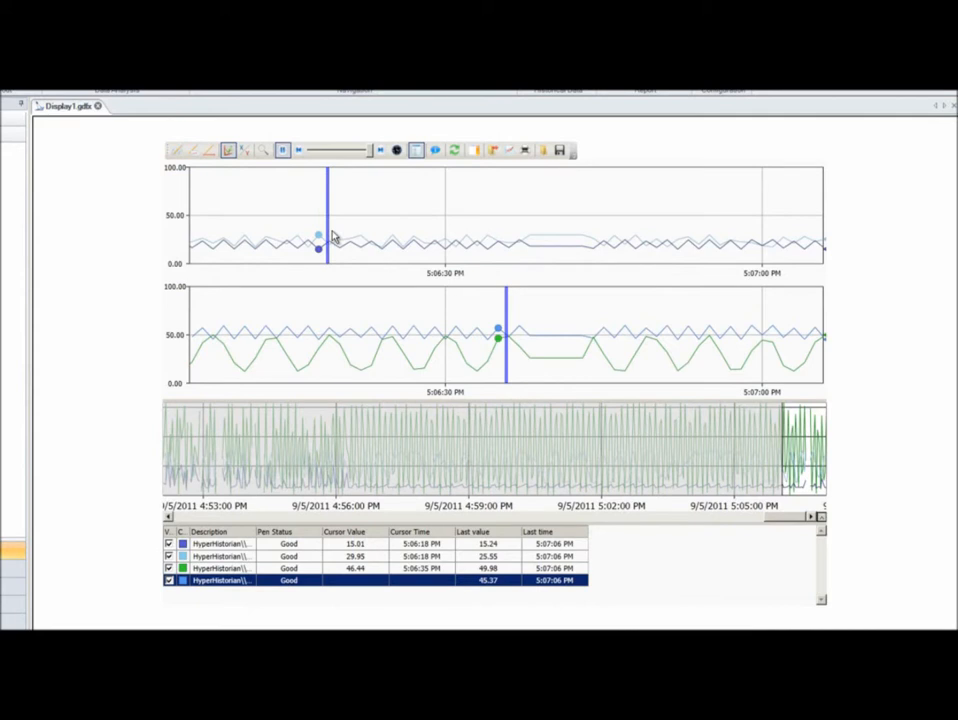
Swap the Y and X axes of the charts and swap them back
{"action": "left_click", "coordinate": [284, 151]}
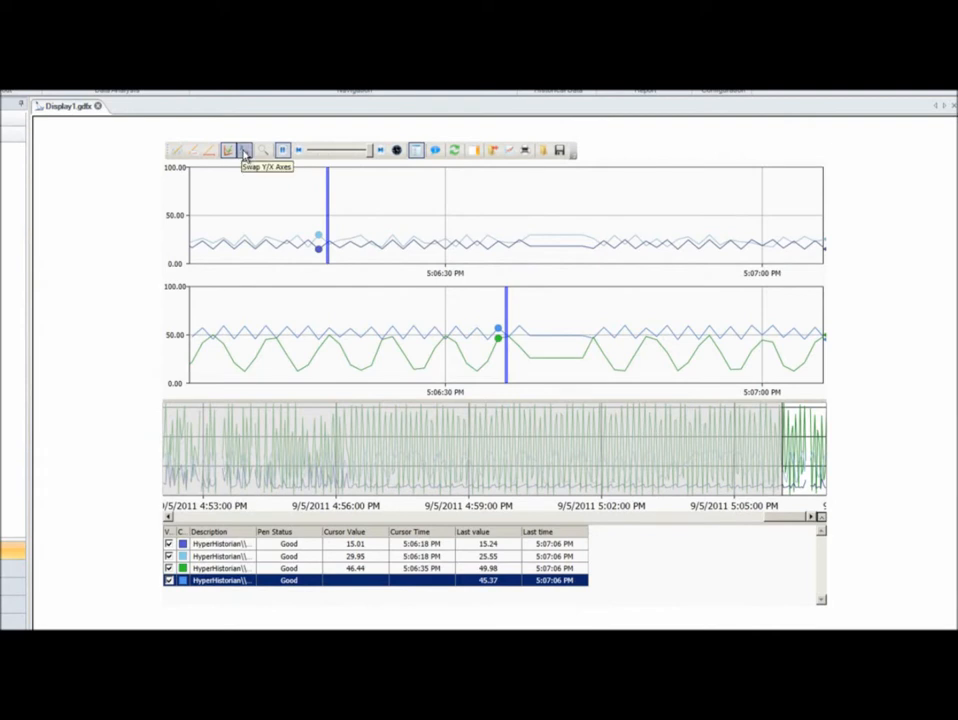
{"action": "left_click", "coordinate": [244, 151]}
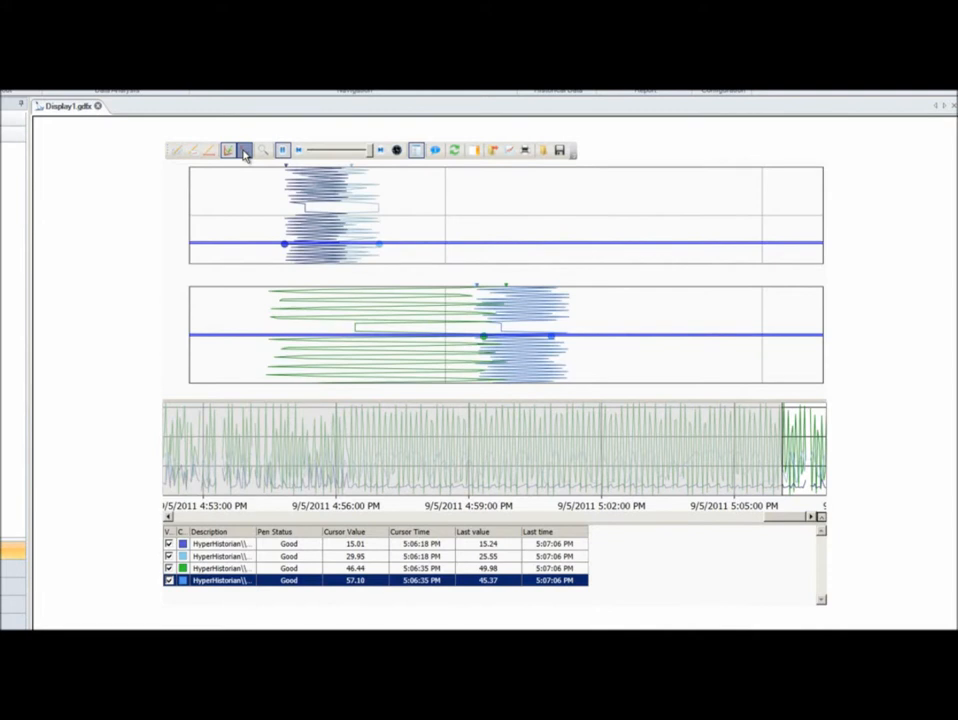
{"action": "left_click", "coordinate": [244, 151]}
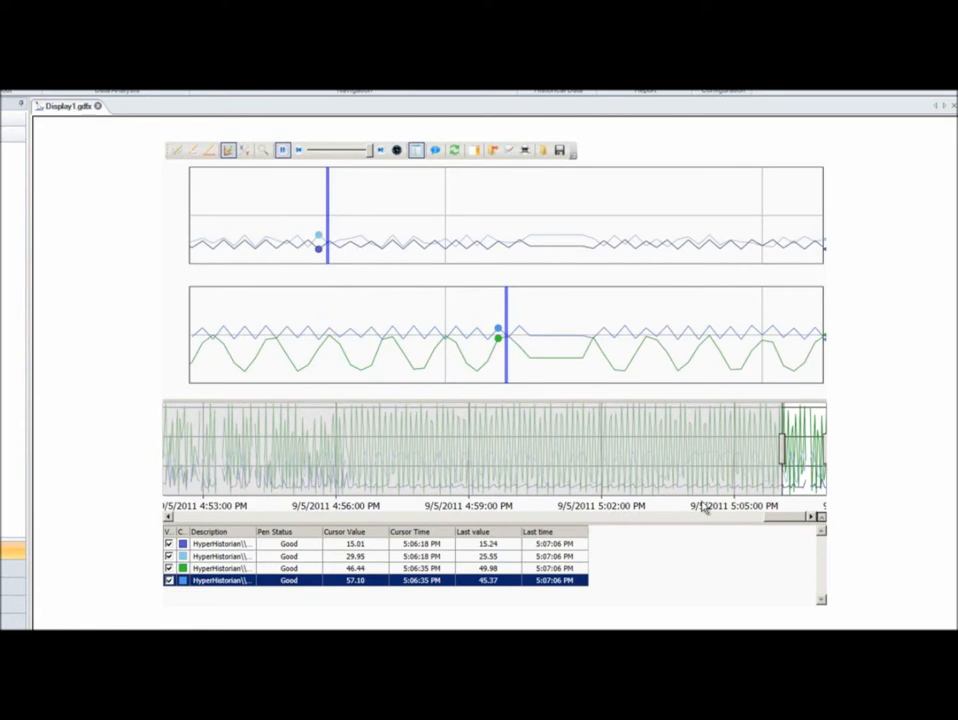
Move and widen the overview's time range to about 5:03:45–5:05:30 PM and zoom in on part of the upper chart
{"action": "left_click_drag", "start_coordinate": [775, 525], "coordinate": [678, 519]}
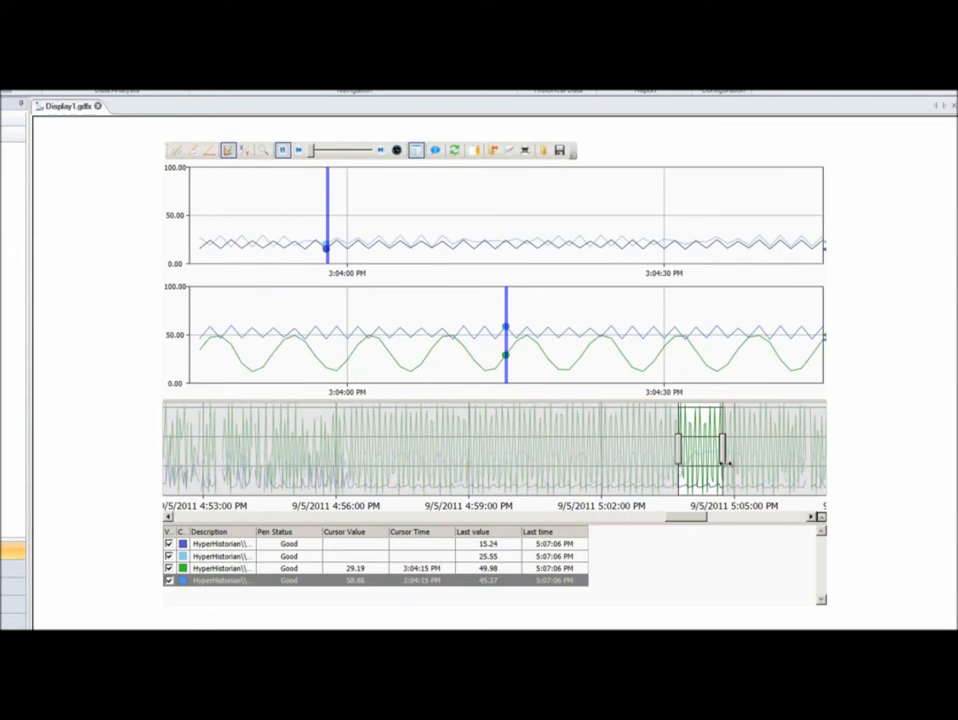
{"action": "left_click_drag", "start_coordinate": [723, 450], "coordinate": [757, 458]}
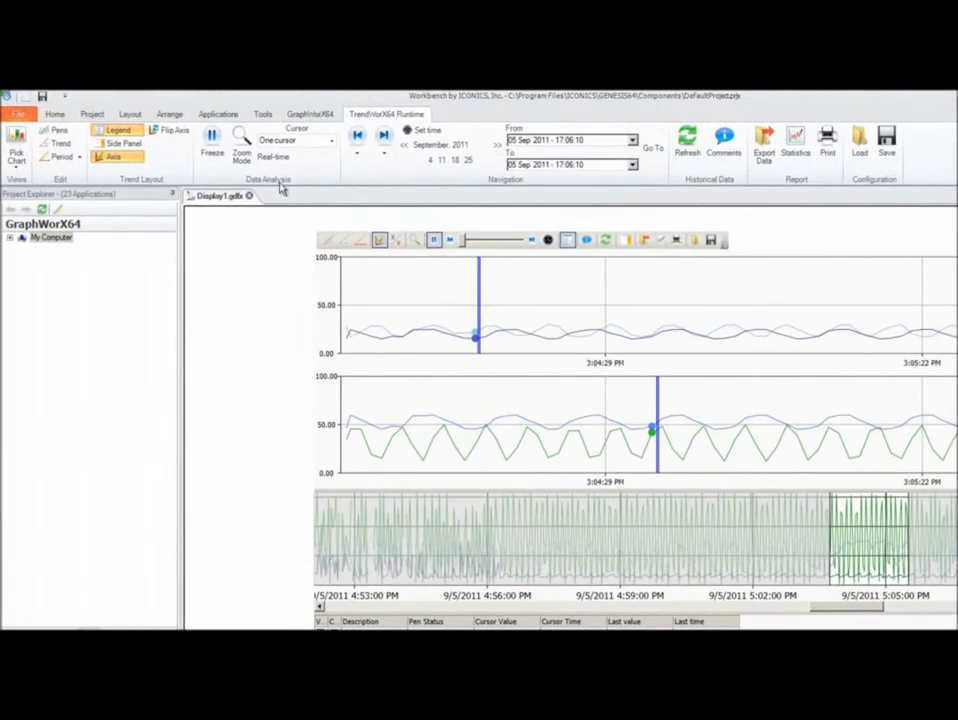
{"action": "left_click", "coordinate": [243, 152]}
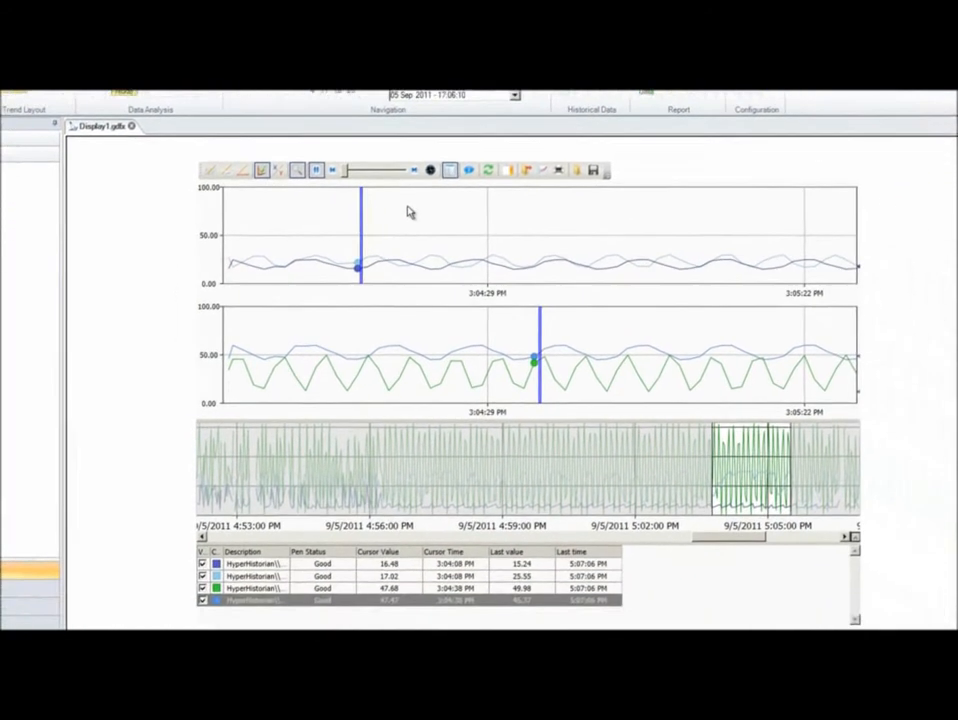
{"action": "mouse_move", "coordinate": [516, 270]}
{"action": "left_mouse_down"}
{"action": "mouse_move", "coordinate": [650, 348]}
{"action": "mouse_move", "coordinate": [511, 268]}
{"action": "left_mouse_up"}
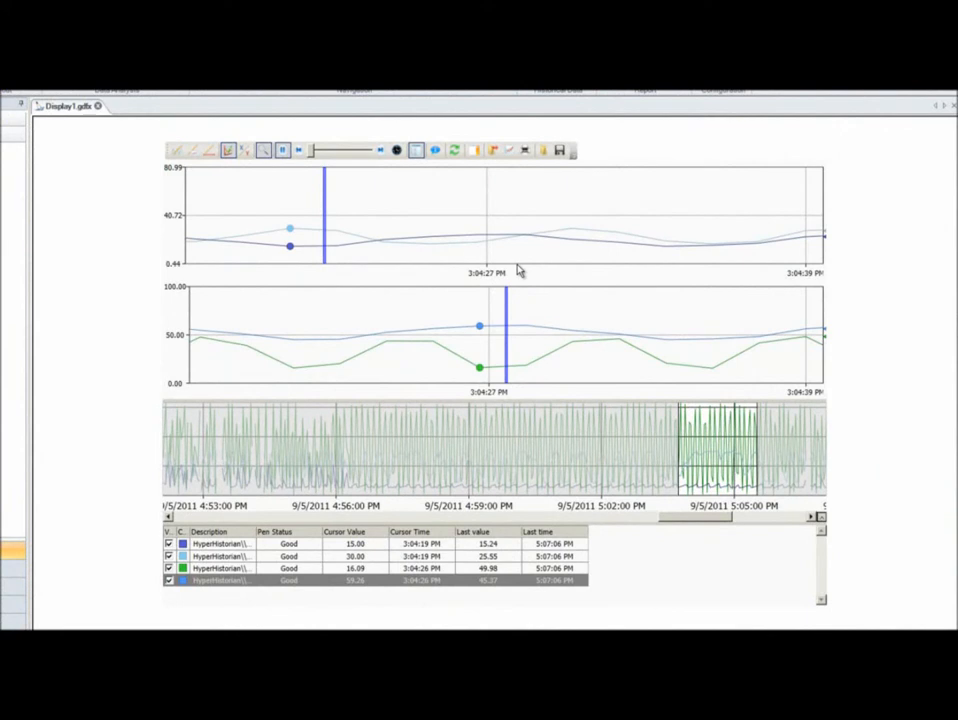
Stack the green Channel1_Device3_PressurePump3 pen back to Chart 1 from the legend
{"action": "left_click", "coordinate": [234, 569]}
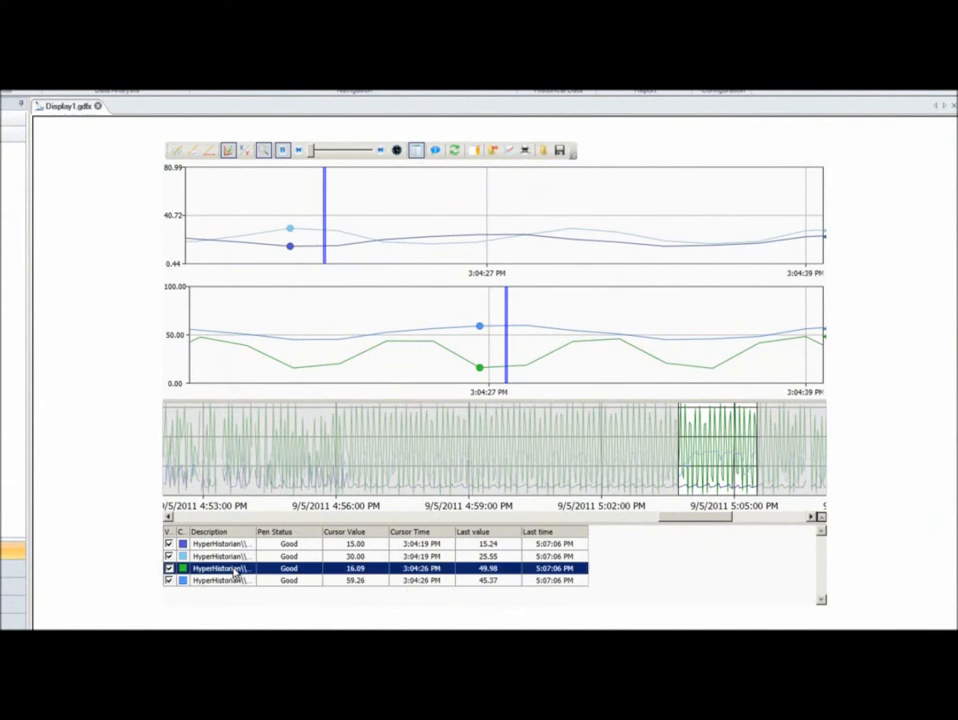
{"action": "right_click", "coordinate": [342, 576]}
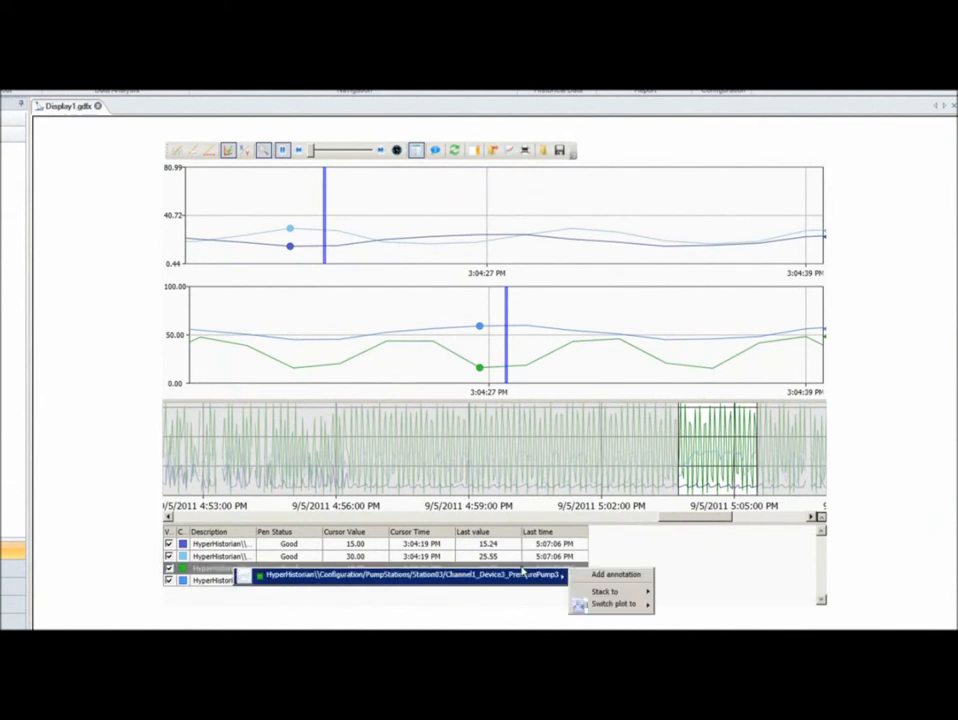
{"action": "mouse_move", "coordinate": [620, 591]}
{"action": "left_click", "coordinate": [660, 609]}
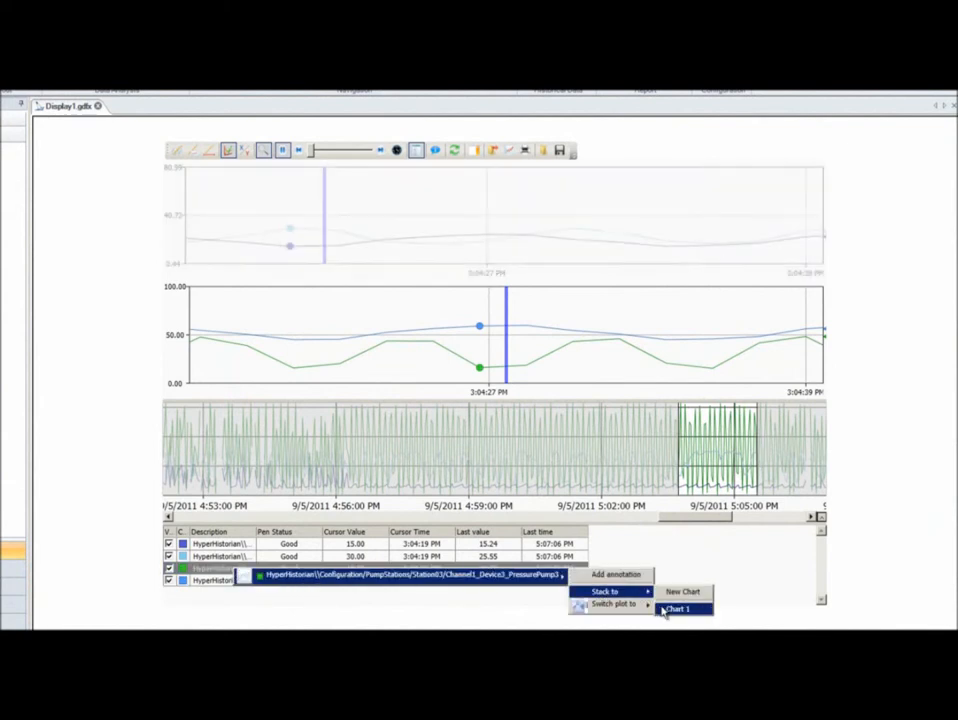
Stack the Channel1_Device1_PressurePump1 pen to Chart 1 so all pens share one chart
{"action": "left_click", "coordinate": [228, 581]}
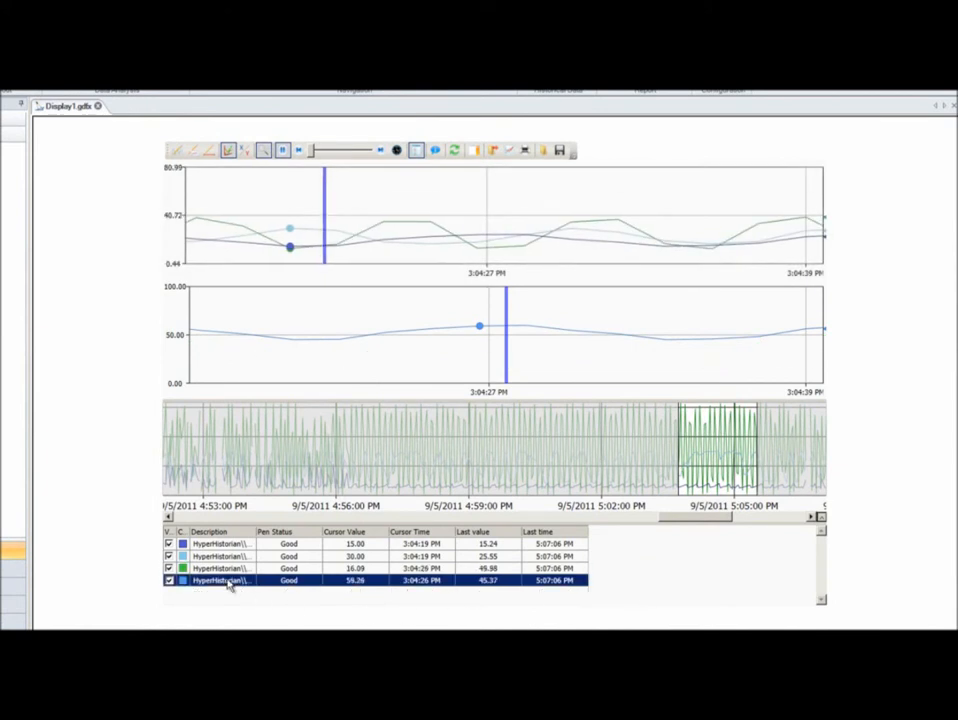
{"action": "right_click", "coordinate": [563, 583]}
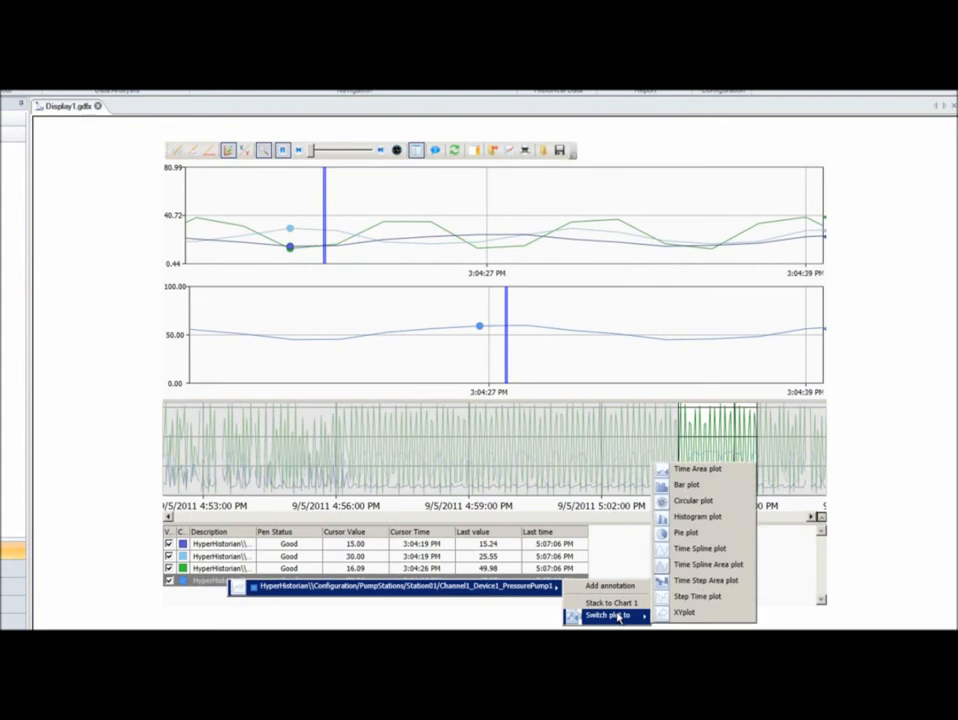
{"action": "left_click", "coordinate": [628, 604]}
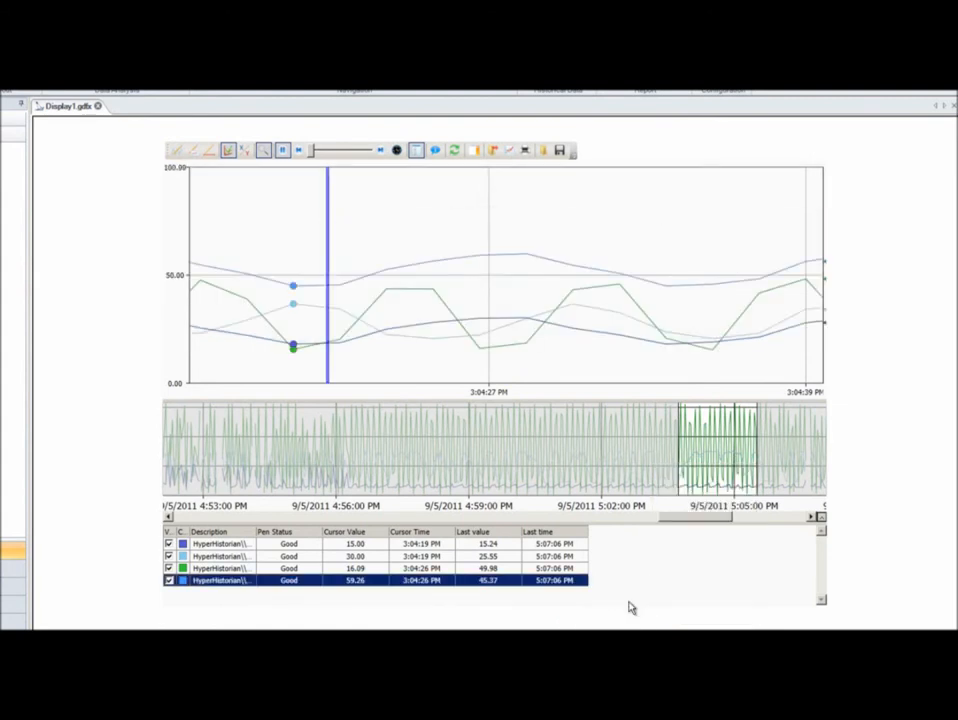